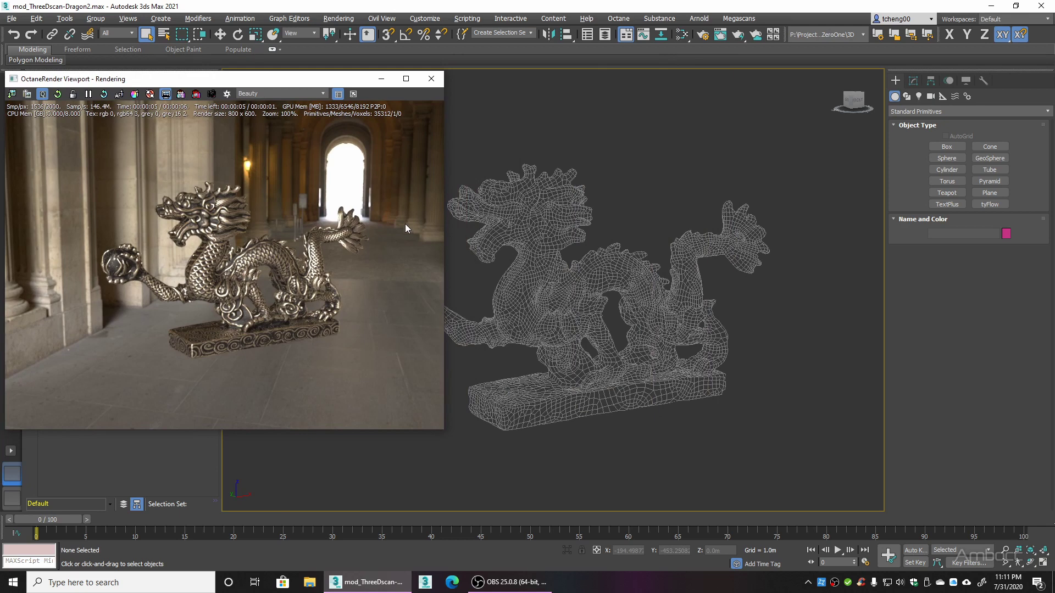
Open the Slate Material Editor and inspect the dragon material's RGB image, 2D transformation and Channel inverter nodes.
left_click(682, 35)
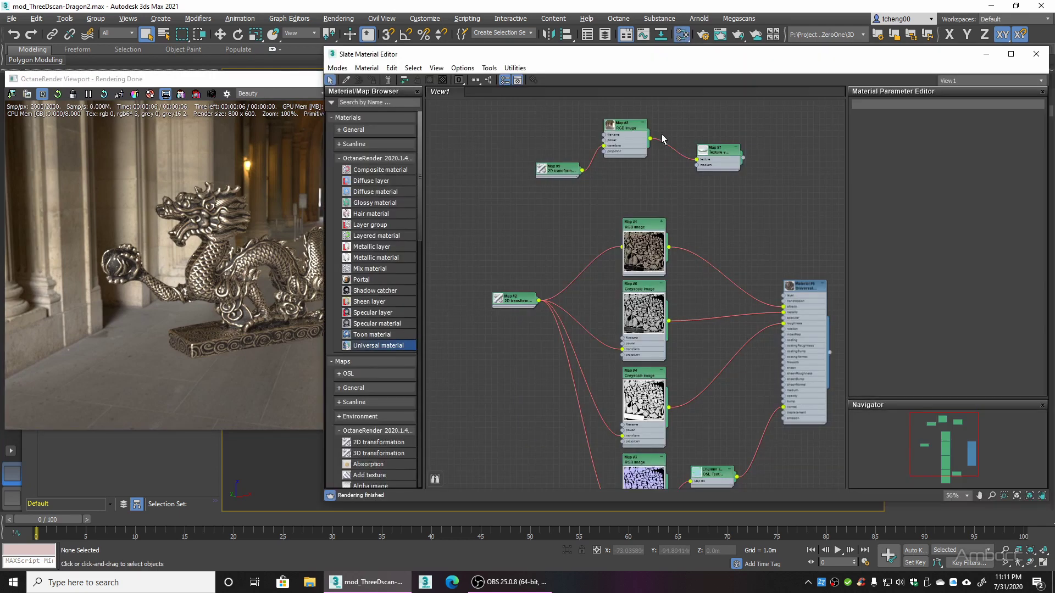
scroll(681, 255, "up", 2)
mouse_move(681, 255)
middle_mouse_down()
mouse_move(676, 264)
mouse_move(701, 256)
middle_mouse_up()
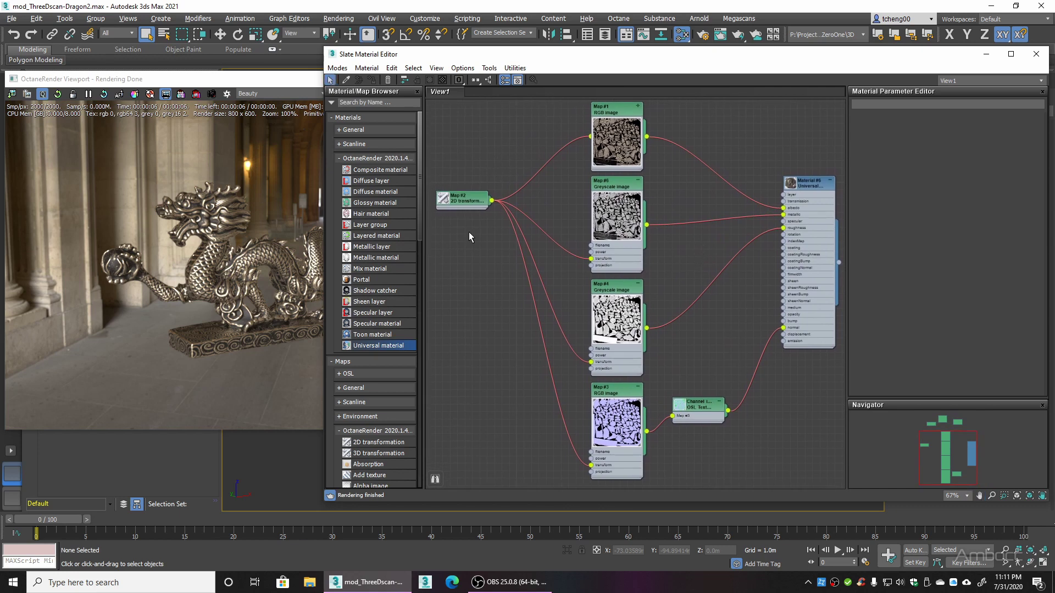
double_click(621, 135)
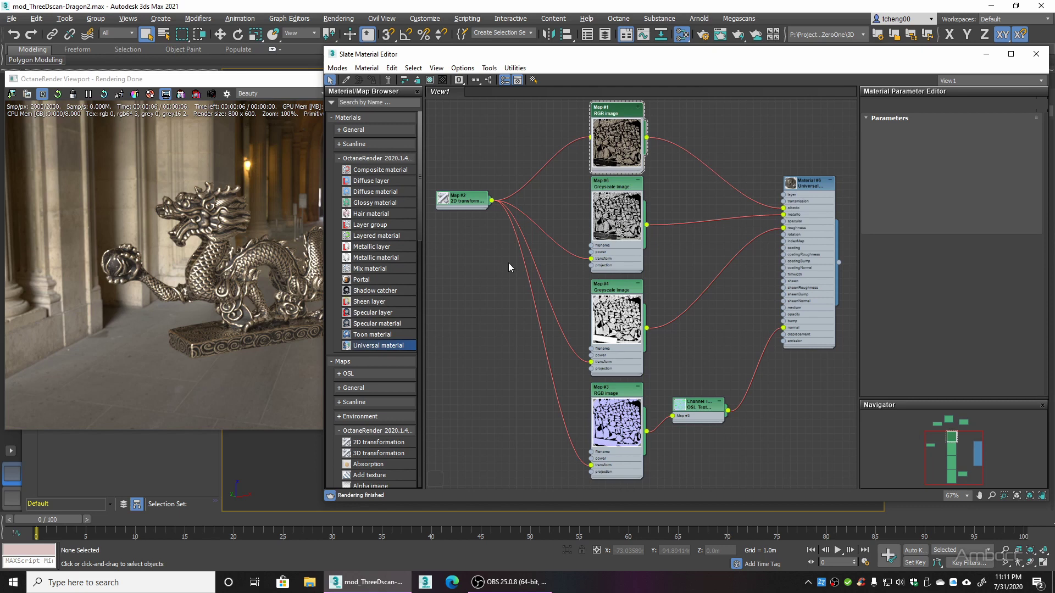
double_click(450, 203)
double_click(701, 418)
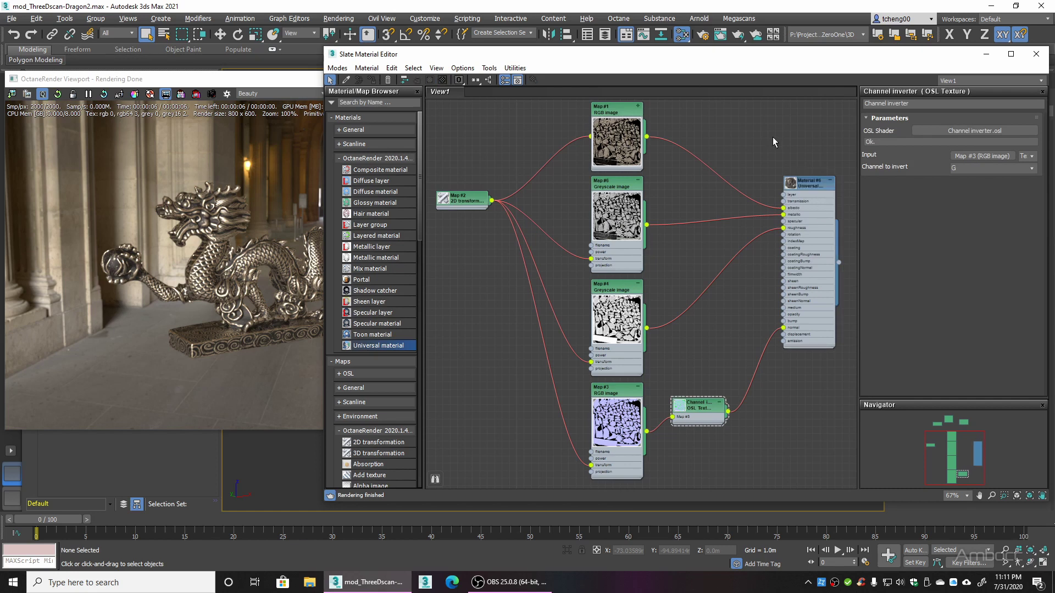
Delete the dragon's whole existing material network, including its image maps, 2D transformation and Channel inverter.
left_click_drag(454, 116, 839, 473)
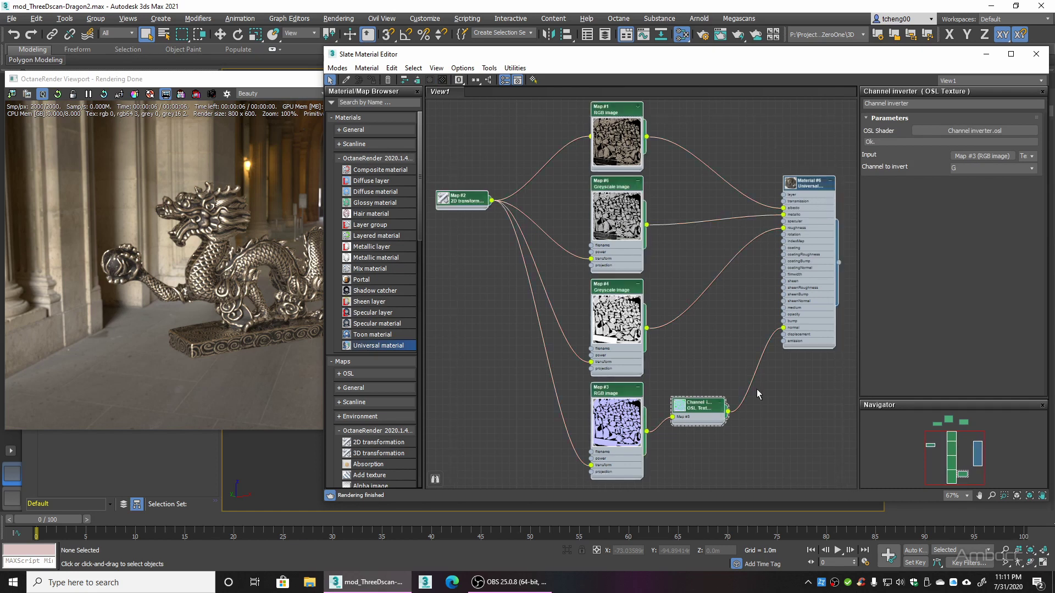
left_click_drag(445, 109, 844, 484)
key("Delete")
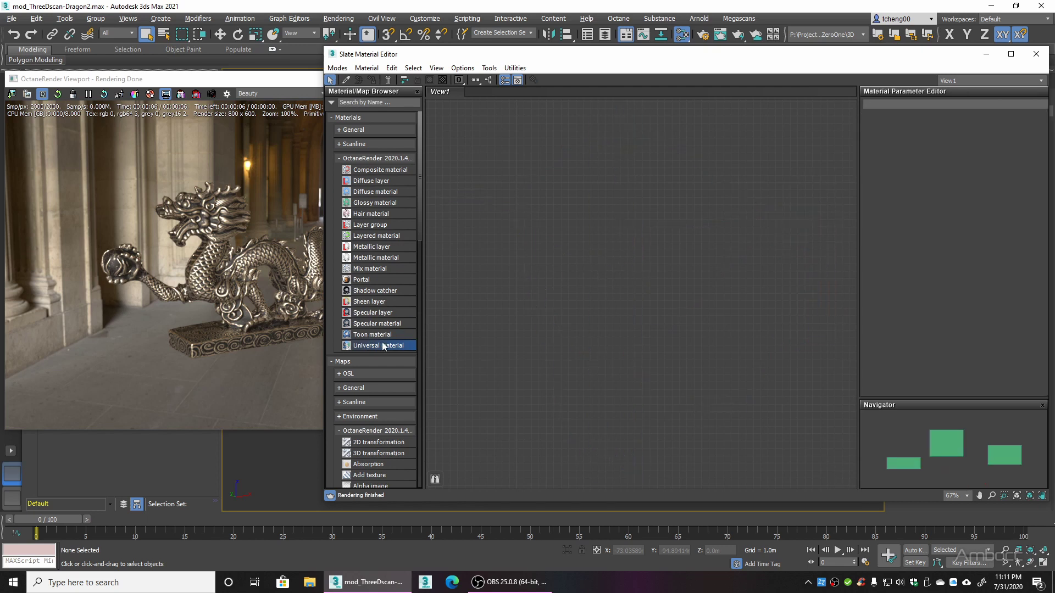
Add a new Octane Universal material to the node view and assign it to the dragon model.
left_click_drag(377, 347, 781, 217)
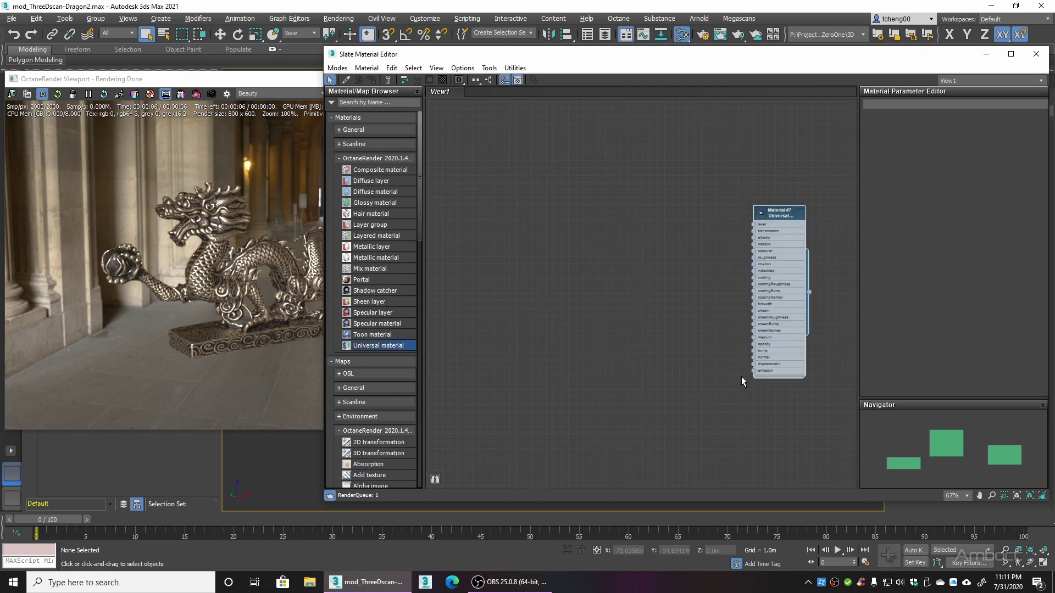
double_click(781, 213)
left_click_drag(820, 54, 272, 56)
left_click_drag(261, 294, 623, 294)
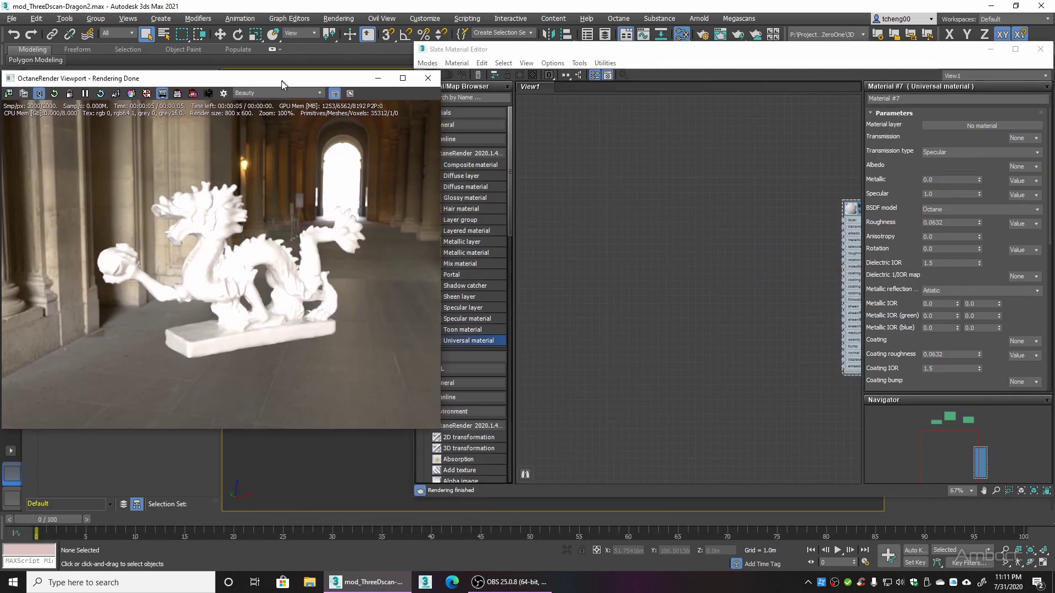
left_click_drag(282, 81, 282, 81)
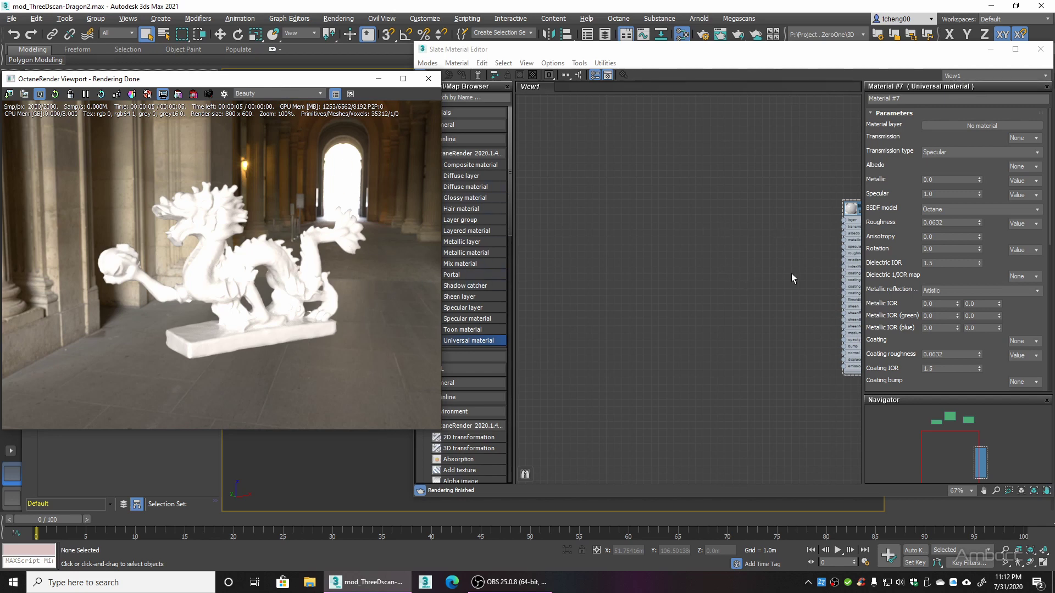
Set the Universal material's Albedo input type to Value.
middle_click_drag(791, 273, 734, 265)
left_click(807, 204)
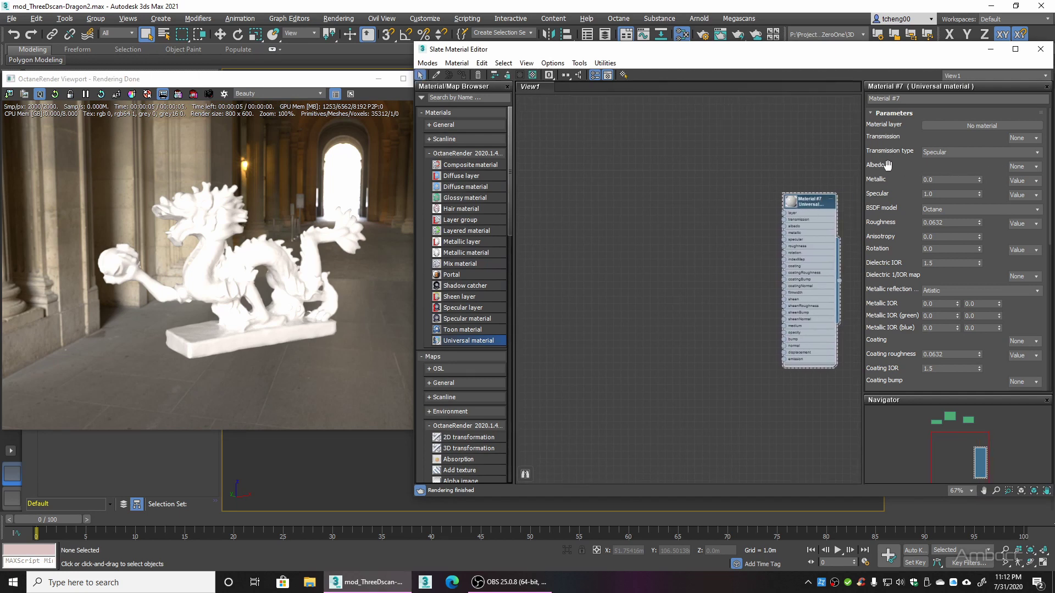
left_click(1036, 167)
left_click(1017, 177)
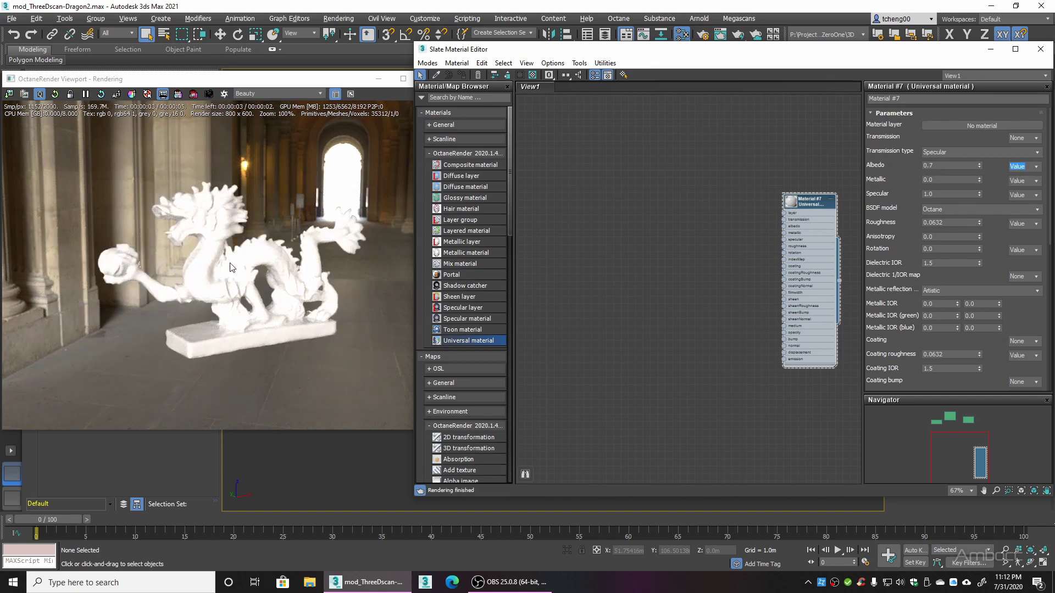
middle_click_drag(715, 265, 720, 265)
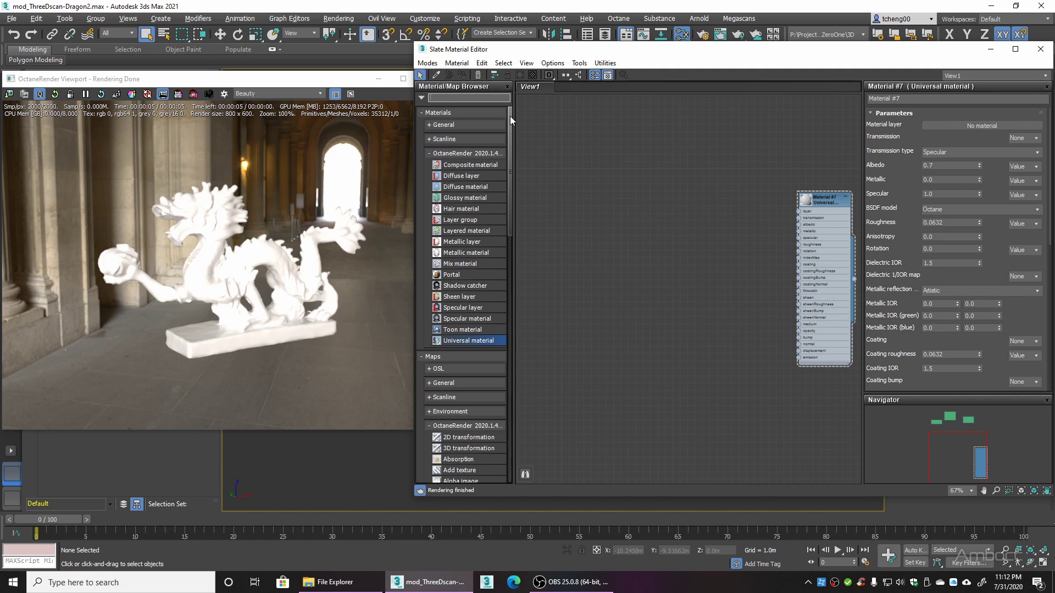
Find the Octane RGB image map and add it, with its 2D transformation, beside the Universal material.
type("rgb im")
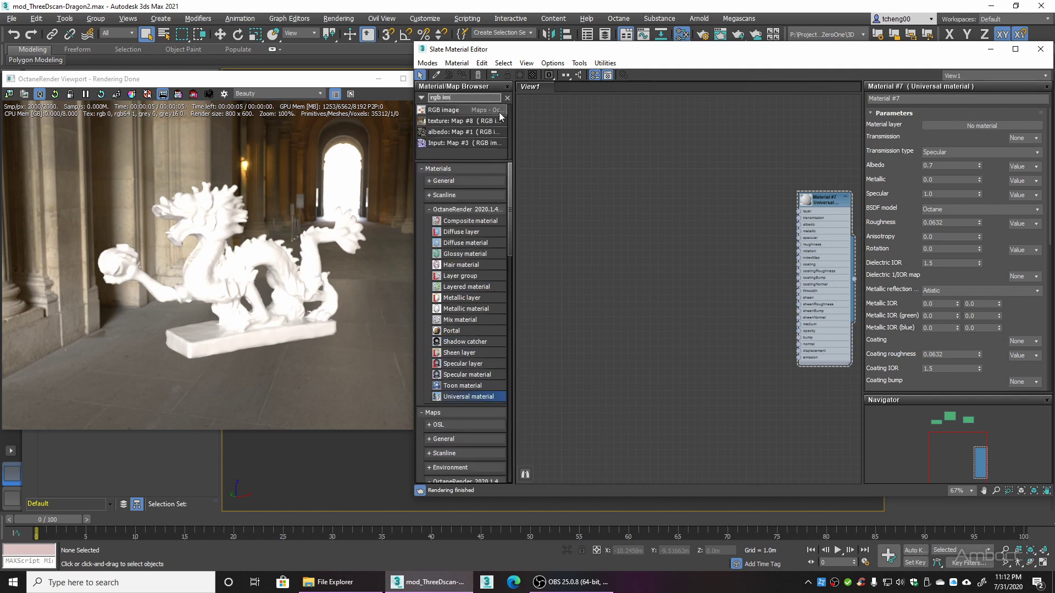
left_click_drag(511, 117, 744, 220)
left_click(547, 112)
left_click_drag(567, 200, 560, 200)
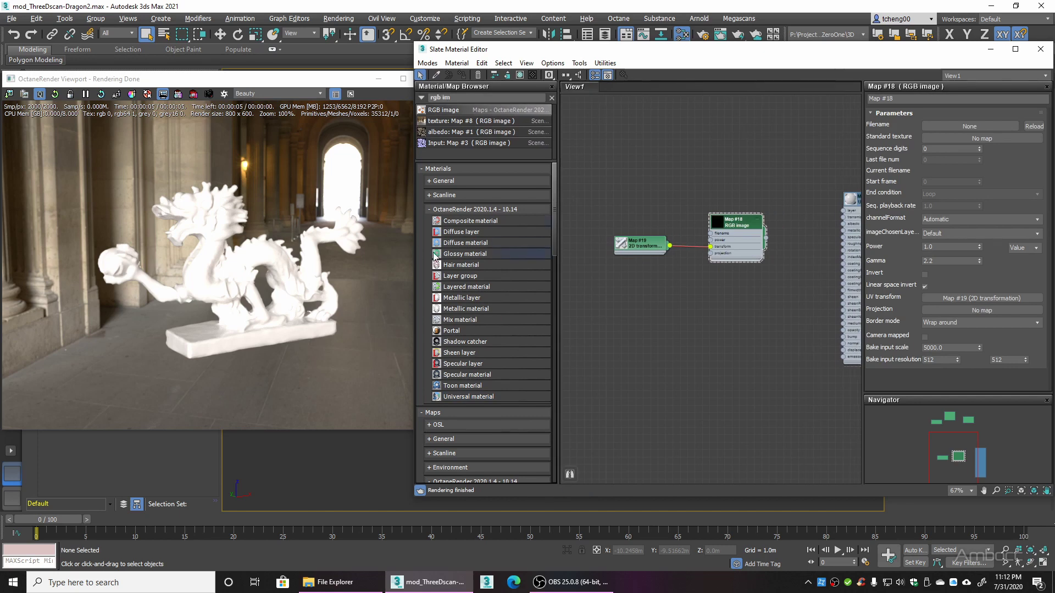
Widen the material editor and reposition the 2D transformation and RGB image nodes, leaving room around the Universal material.
left_click_drag(412, 261, 232, 262)
middle_click_drag(585, 351, 667, 362)
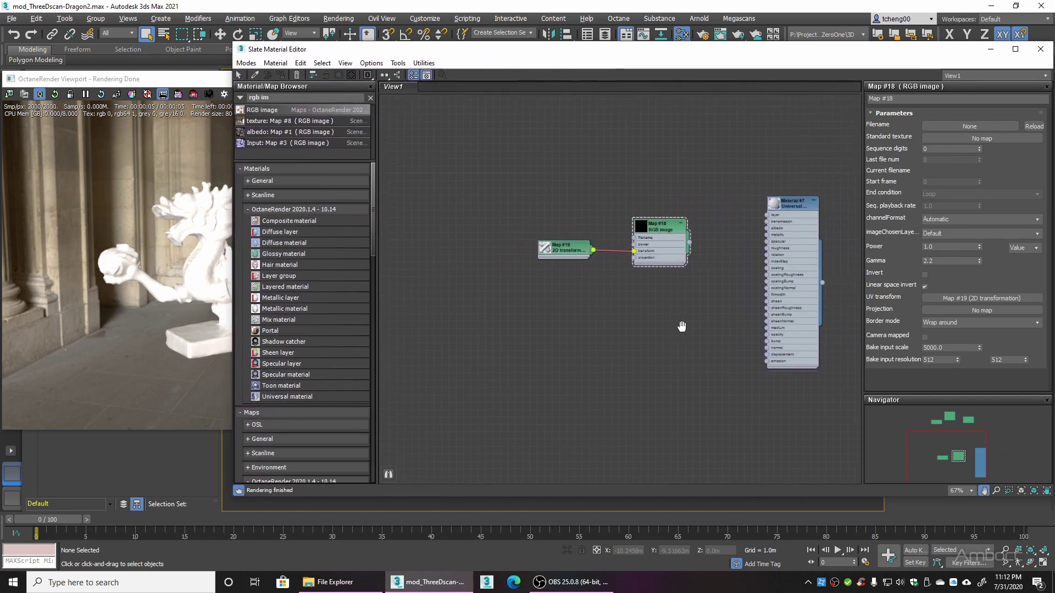
left_click_drag(481, 184, 707, 317)
left_click_drag(628, 255, 617, 247)
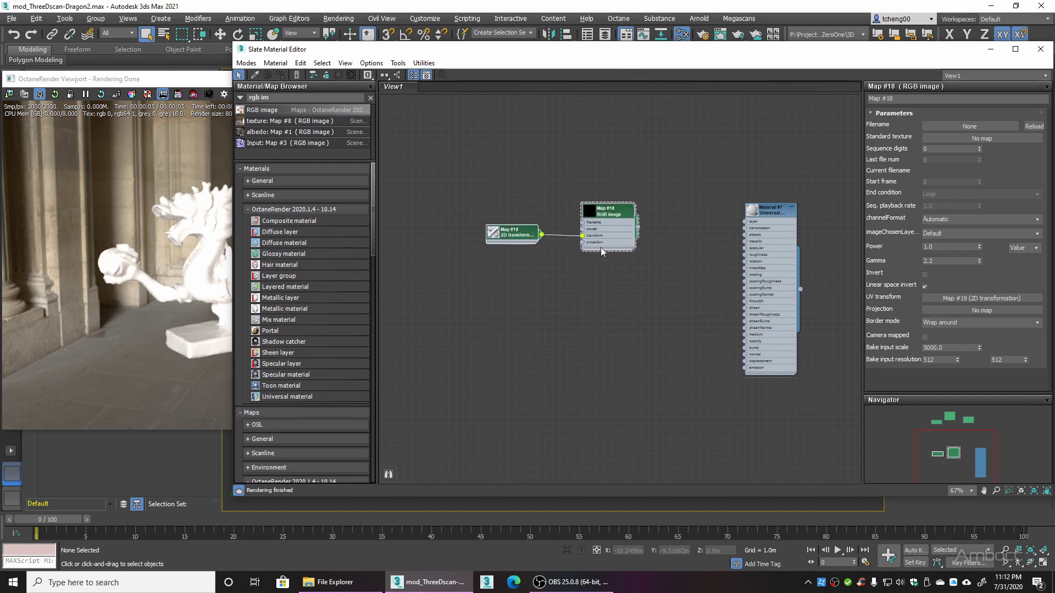
left_click_drag(527, 250, 510, 235)
left_click_drag(635, 231, 625, 219)
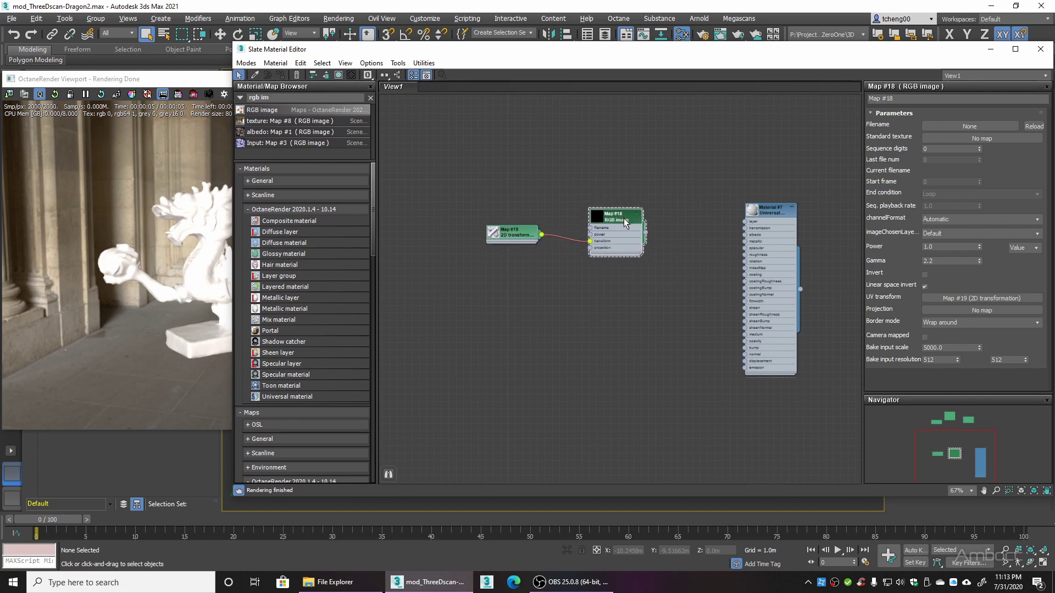
middle_click_drag(636, 288, 585, 265)
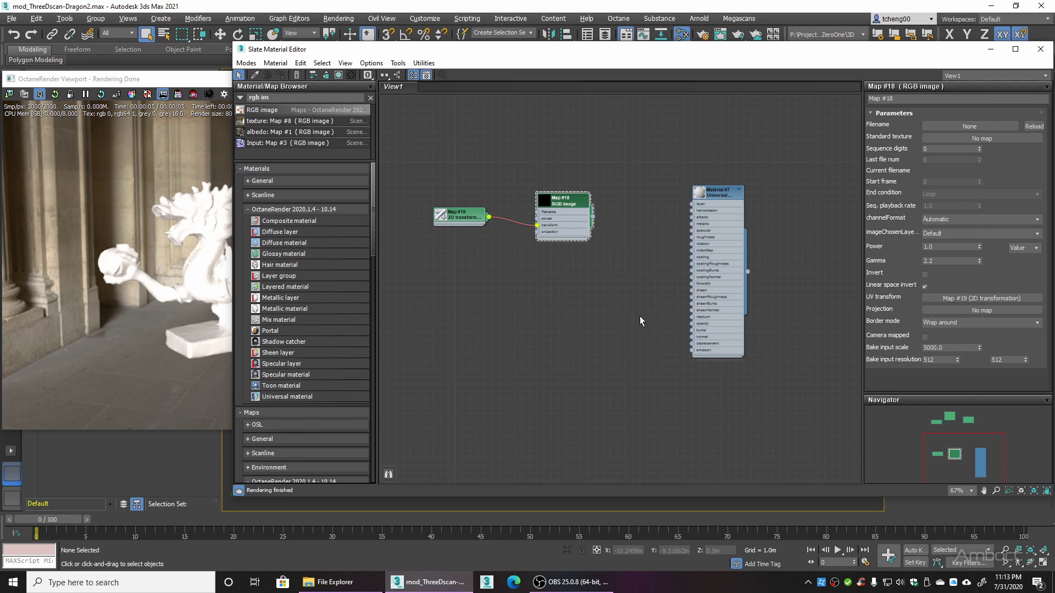
Duplicate the RGB image node below the original, keeping the shared 2D transformation, and move the original higher.
left_click_drag(559, 206, 560, 324, "shift")
double_click(556, 322)
left_click_drag(562, 202, 555, 177)
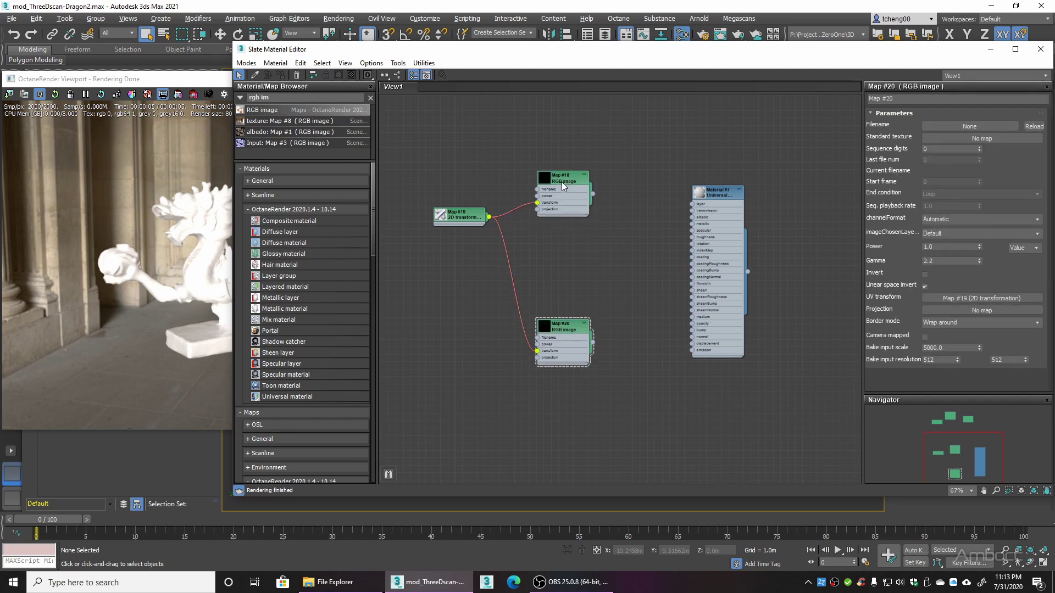
left_click(561, 183)
double_click(562, 327)
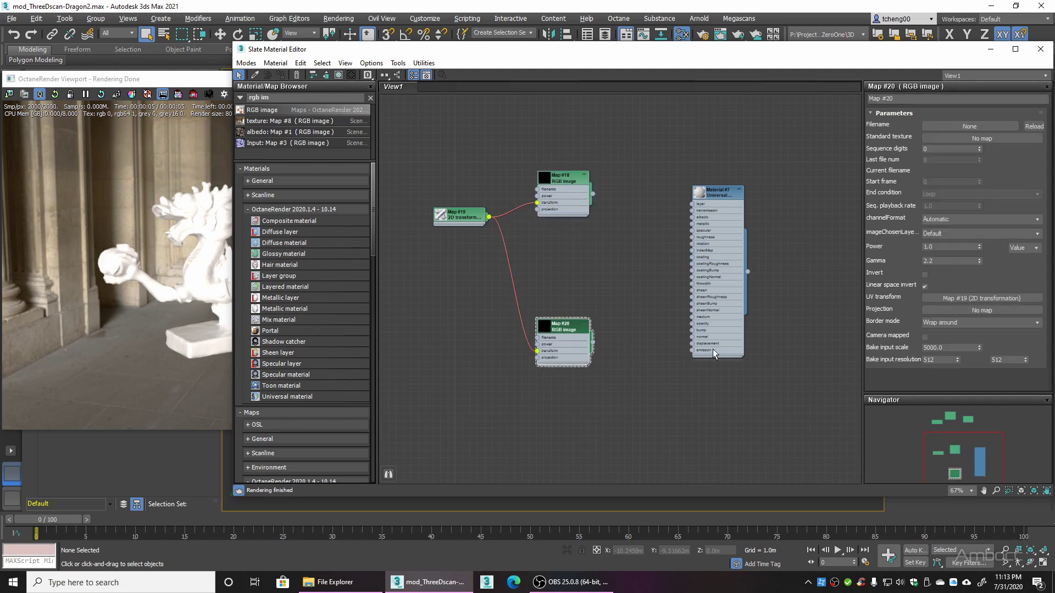
Add an Octane Greyscale image node between the two RGB image nodes, spacing the lower RGB image further down.
left_click(283, 97)
type("grey")
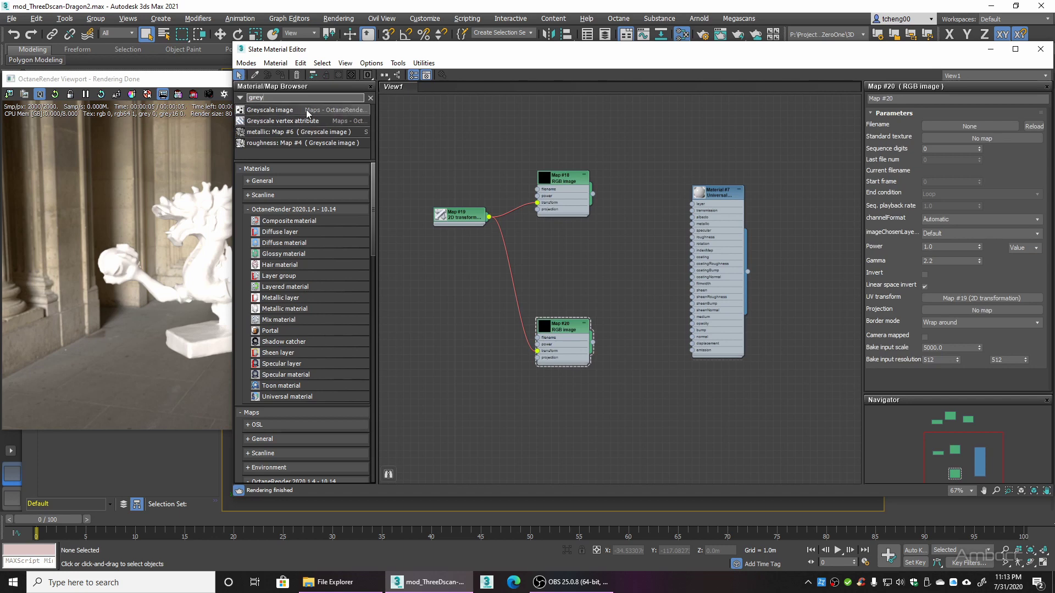
left_click_drag(297, 109, 564, 240)
left_click_drag(559, 338, 558, 367)
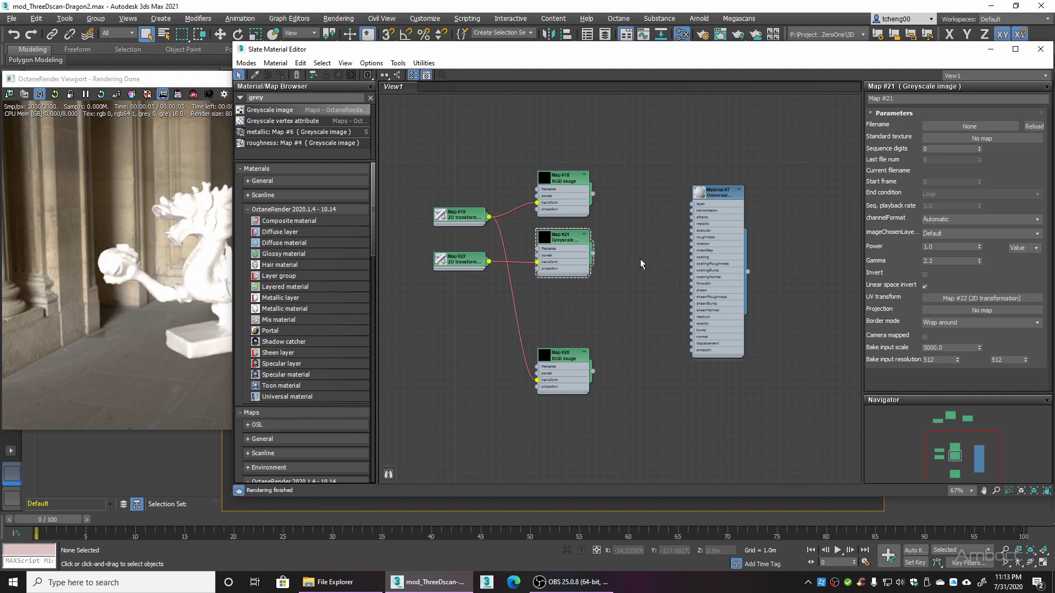
left_click(557, 181)
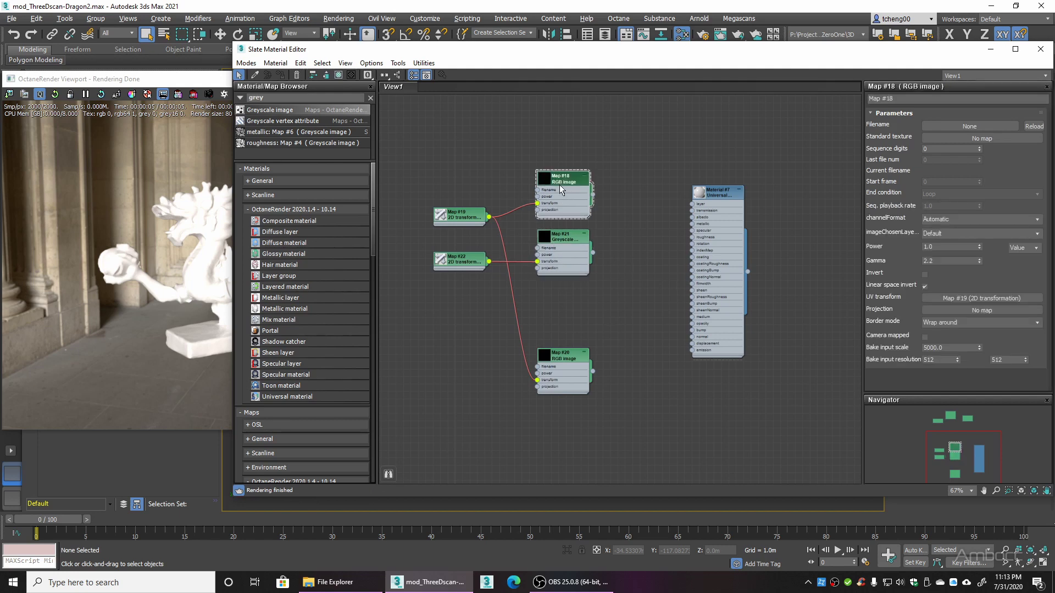
left_click(575, 243)
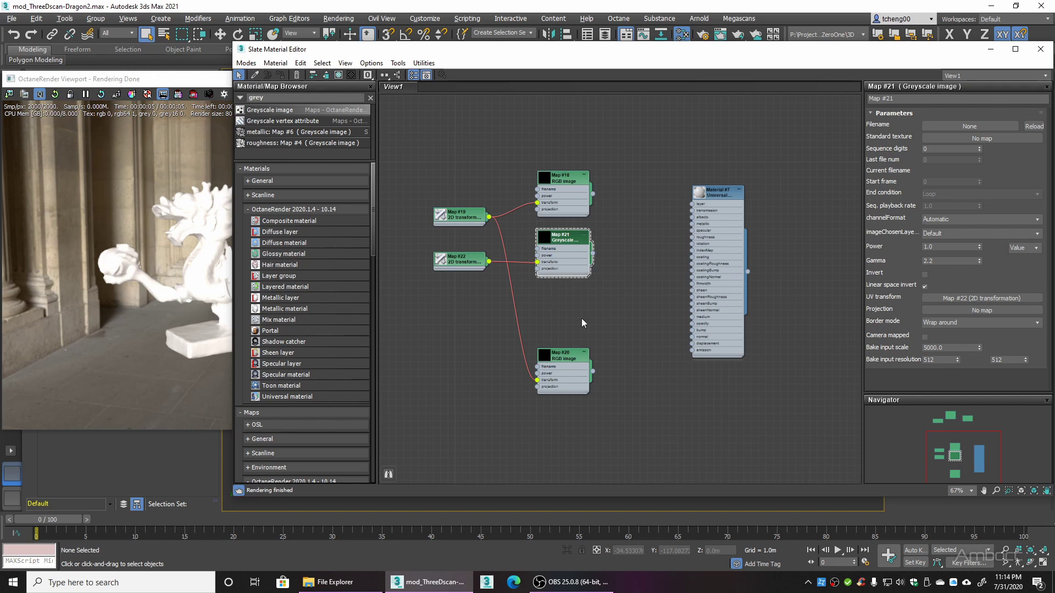
Move the lower RGB image node down and duplicate the Greyscale image node into the gap above it.
left_click_drag(555, 359, 555, 380)
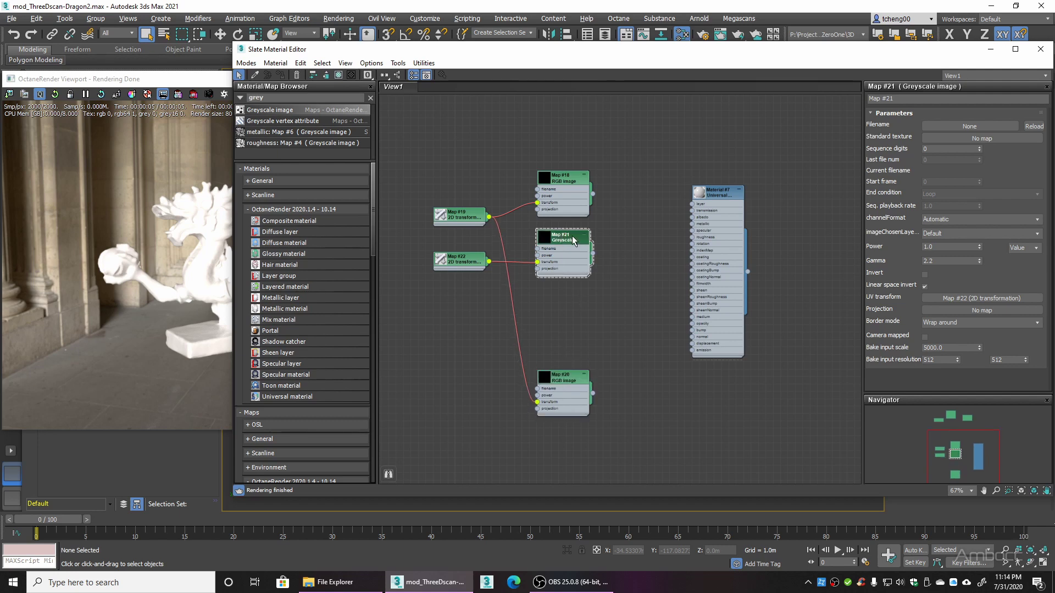
left_click_drag(563, 239, 559, 302, "shift")
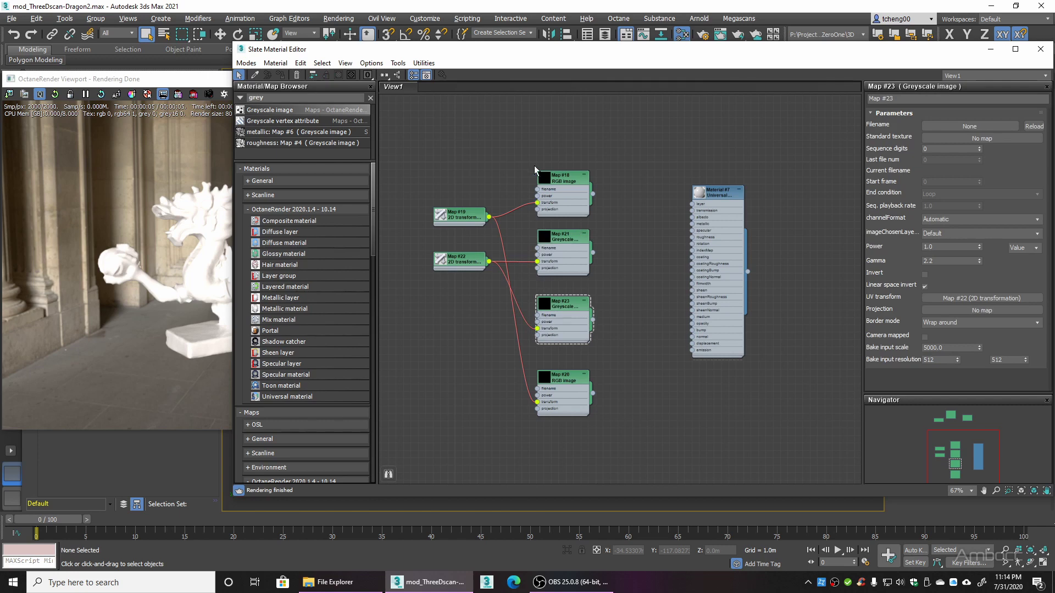
left_click_drag(536, 128, 610, 434)
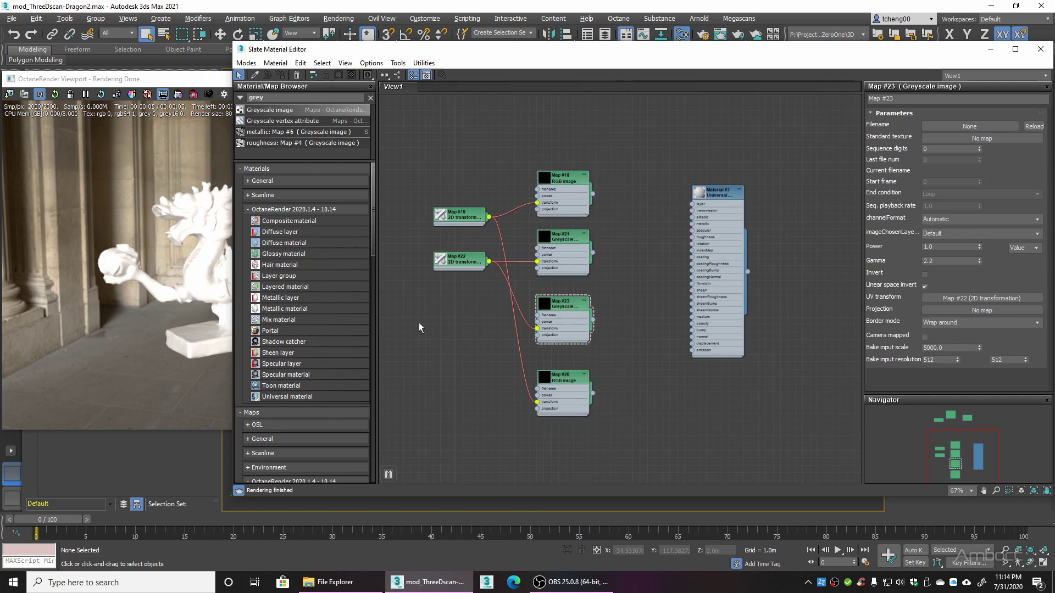
Rearrange the two 2D transformation nodes into a column further away from the image nodes.
left_click_drag(469, 261, 469, 299)
mouse_move(468, 220)
left_mouse_down()
mouse_move(447, 220)
mouse_move(450, 211)
left_mouse_up()
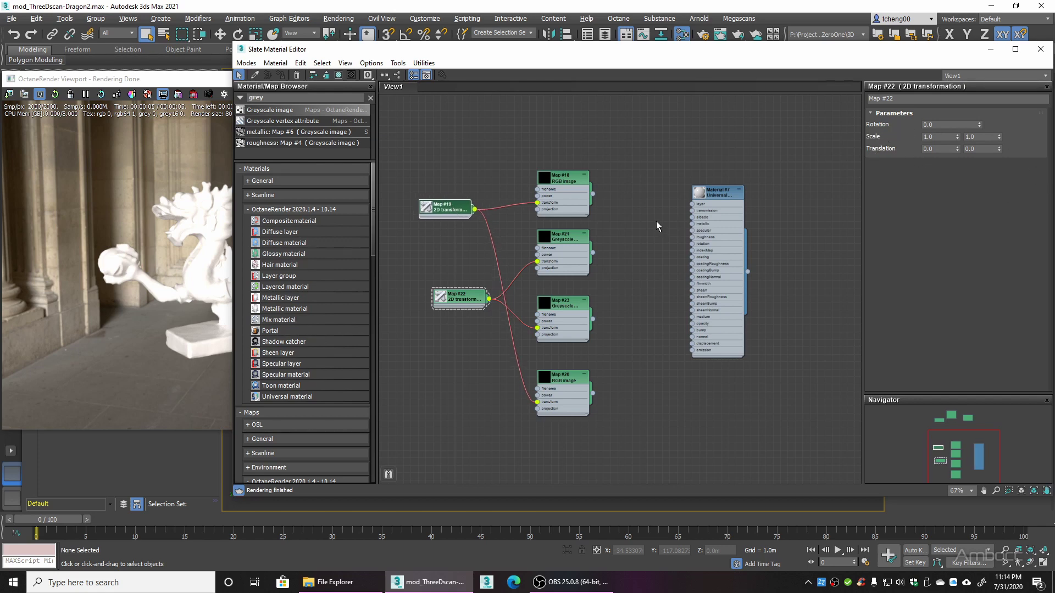
left_click_drag(443, 208, 443, 201)
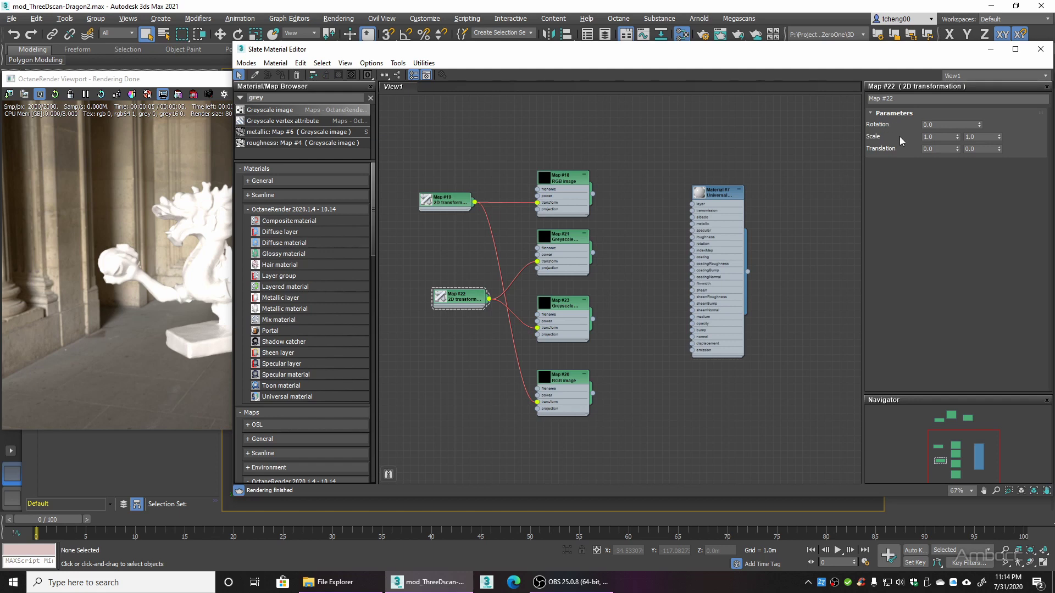
left_click_drag(459, 301, 444, 249)
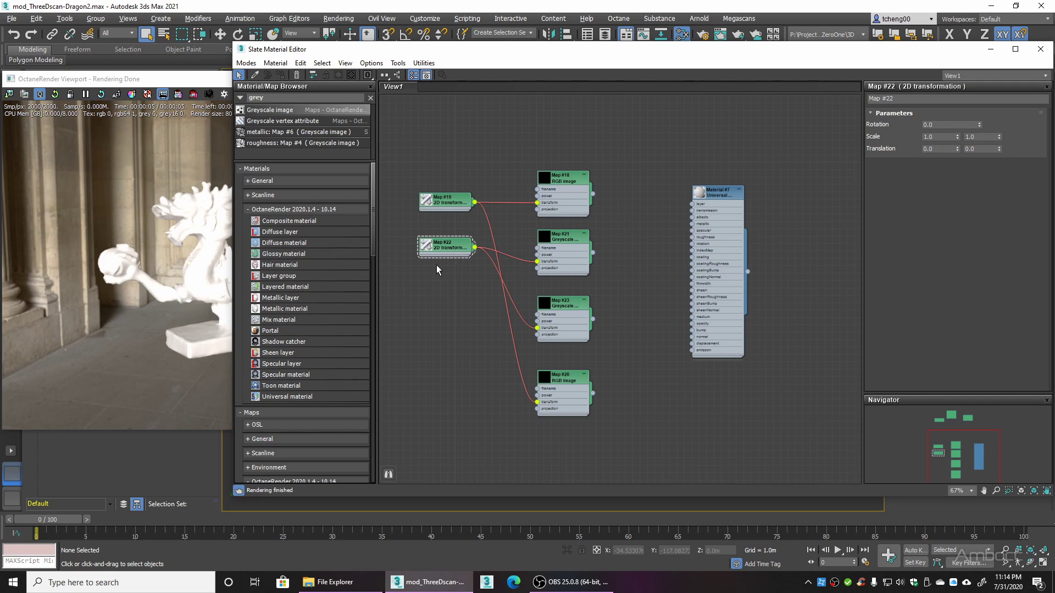
Delete the Greyscale images' separate 2D transformation and connect the remaining one to both Greyscale images' transform inputs.
left_click_drag(389, 226, 443, 245)
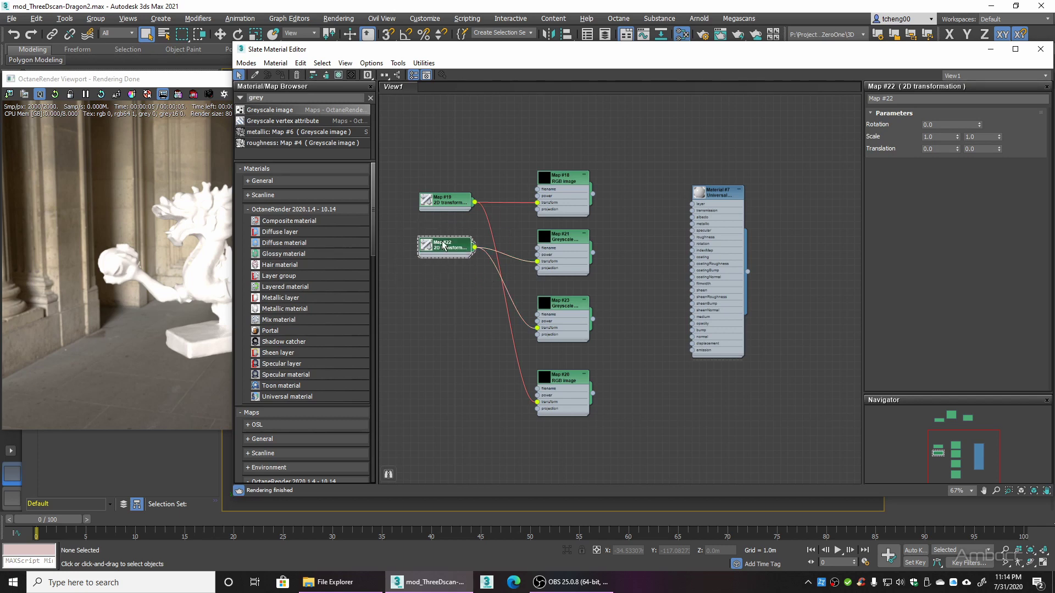
key("Delete")
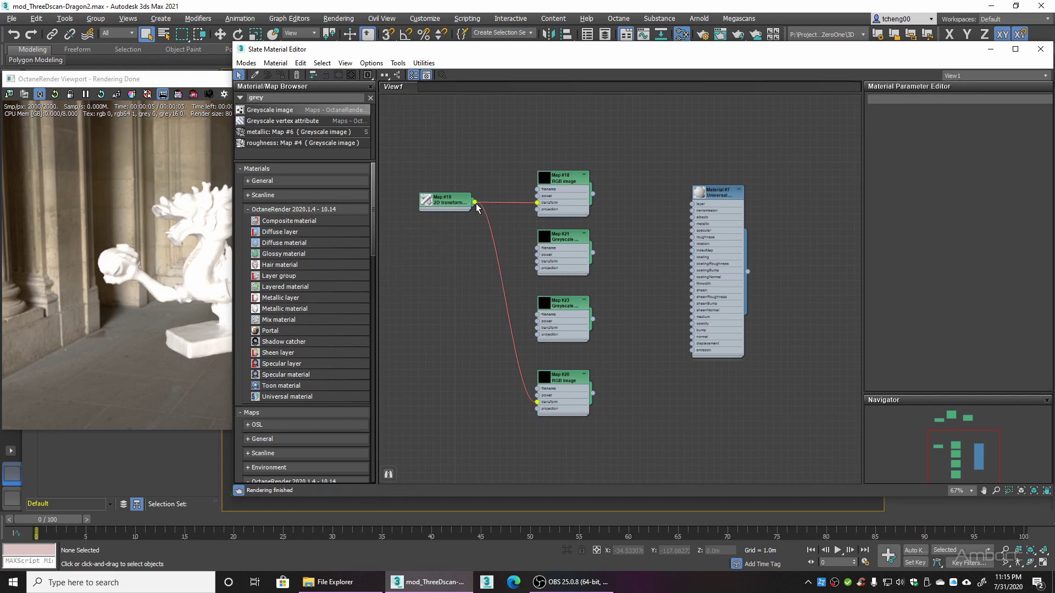
left_click_drag(475, 203, 537, 261)
left_click_drag(444, 203, 537, 327)
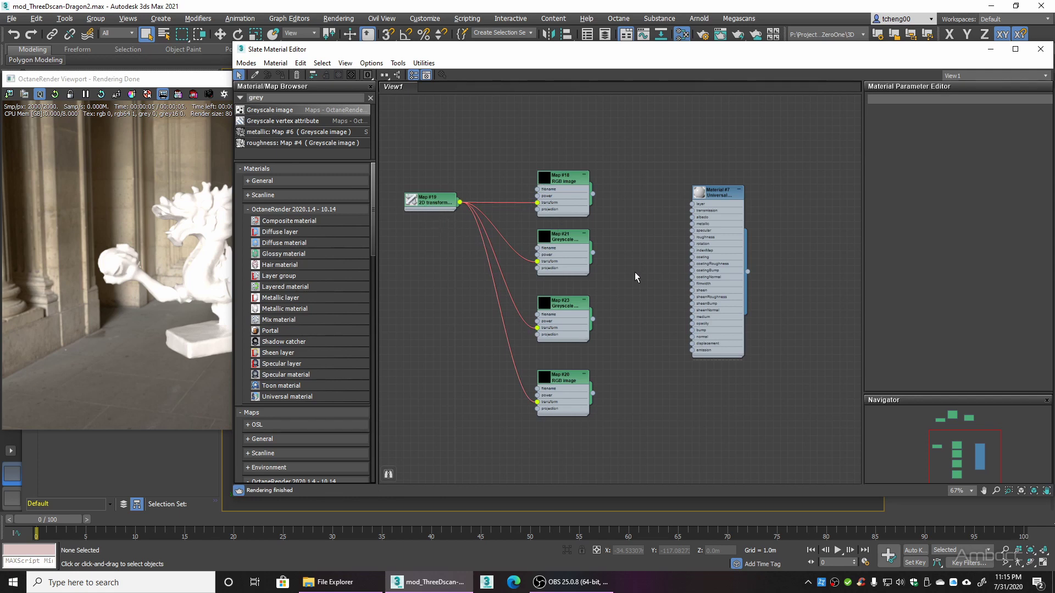
Connect the four image nodes, from upper RGB to lower RGB, to the Universal material's albedo, metallic, roughness and normal inputs.
mouse_move(708, 196)
left_mouse_down()
mouse_move(696, 209)
mouse_move(715, 210)
left_mouse_up()
key("ctrl+z")
left_click_drag(592, 193, 692, 217)
left_click_drag(593, 252, 693, 225)
left_click_drag(593, 318, 692, 237)
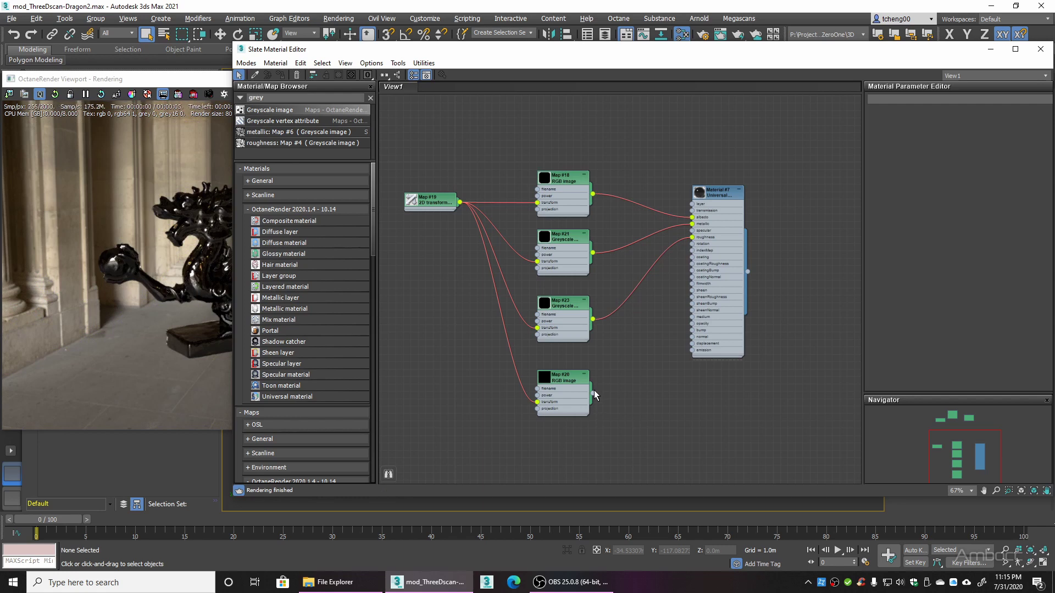
left_click_drag(594, 389, 693, 337)
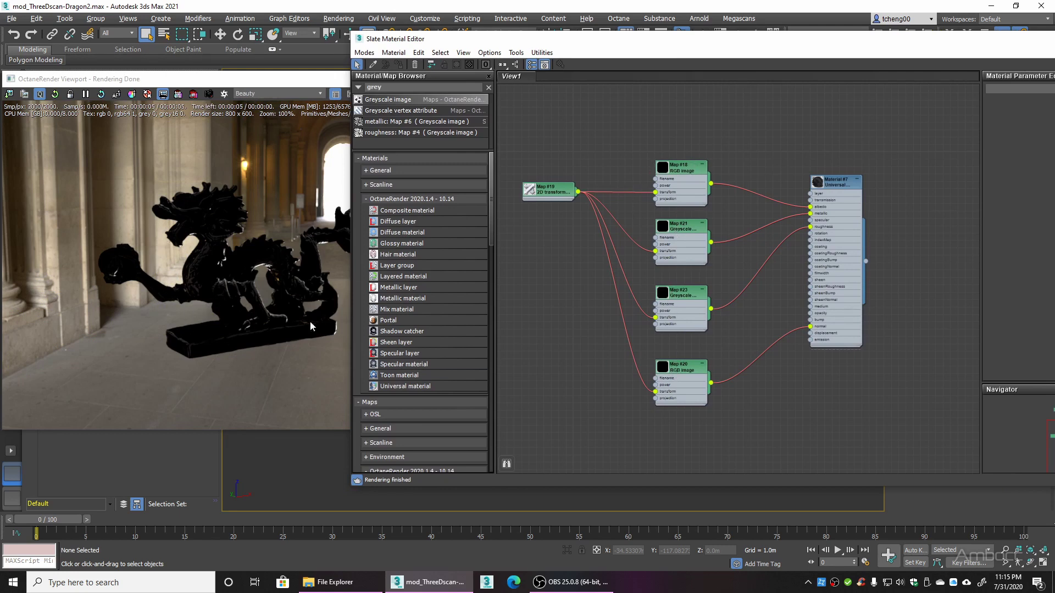
Move the lower Greyscale and lower RGB image nodes up to close the gaps in the column of image nodes.
left_click_drag(495, 39, 259, 27)
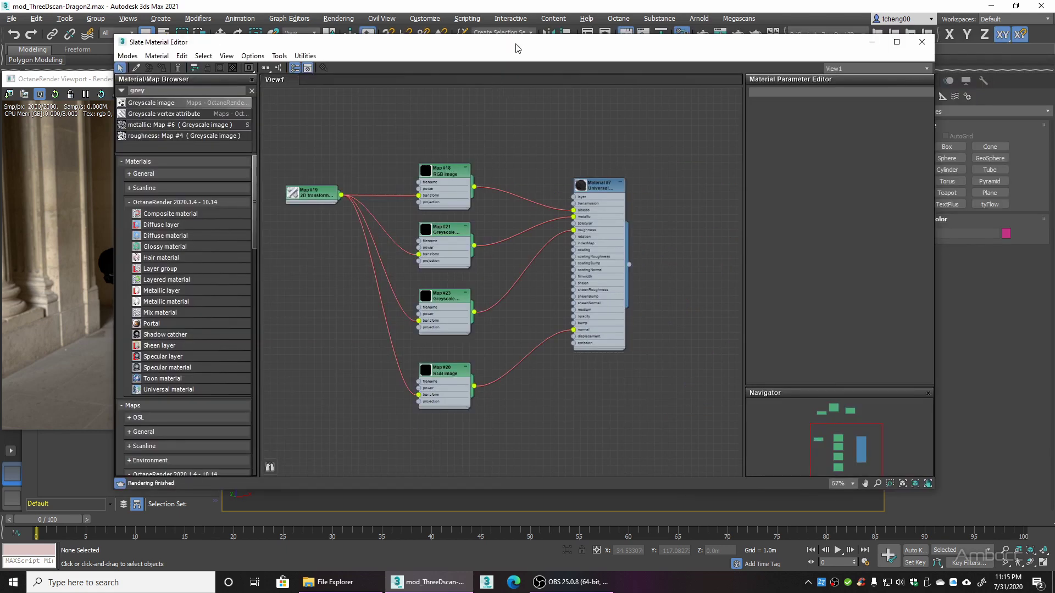
left_click_drag(514, 34, 683, 42)
left_click(607, 229)
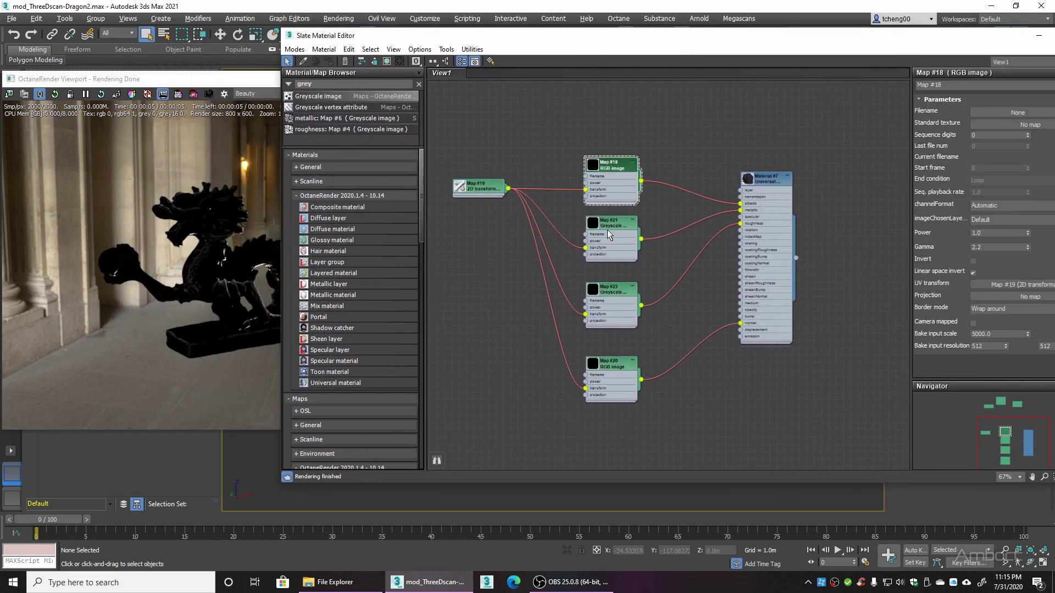
left_click(606, 287)
left_click(619, 371)
left_click_drag(619, 370, 617, 357)
left_click_drag(616, 299, 616, 292)
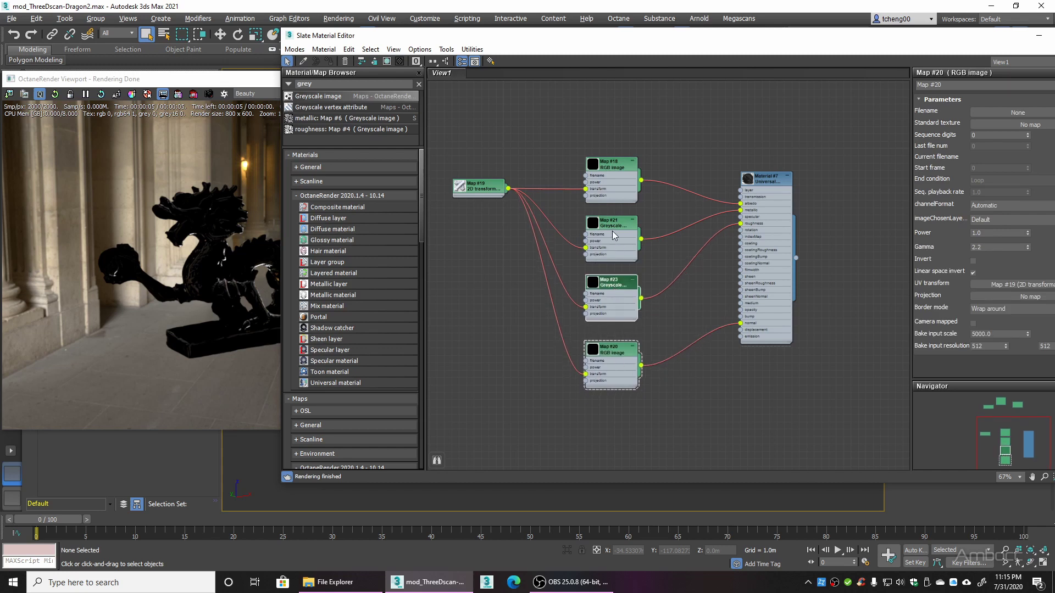
Load ThreeDScan-Dragon_LoRes_Arnold_albedo.png from the tex folder into the RGB image node connected to albedo.
left_click(613, 230)
left_click(608, 173)
left_click_drag(740, 35, 551, 30)
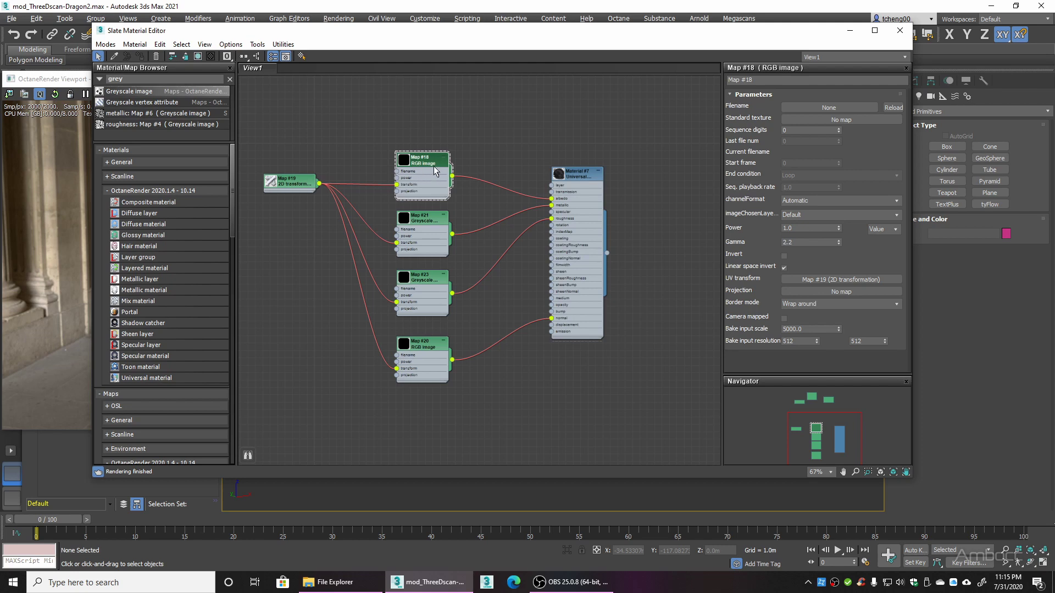
left_click(830, 107)
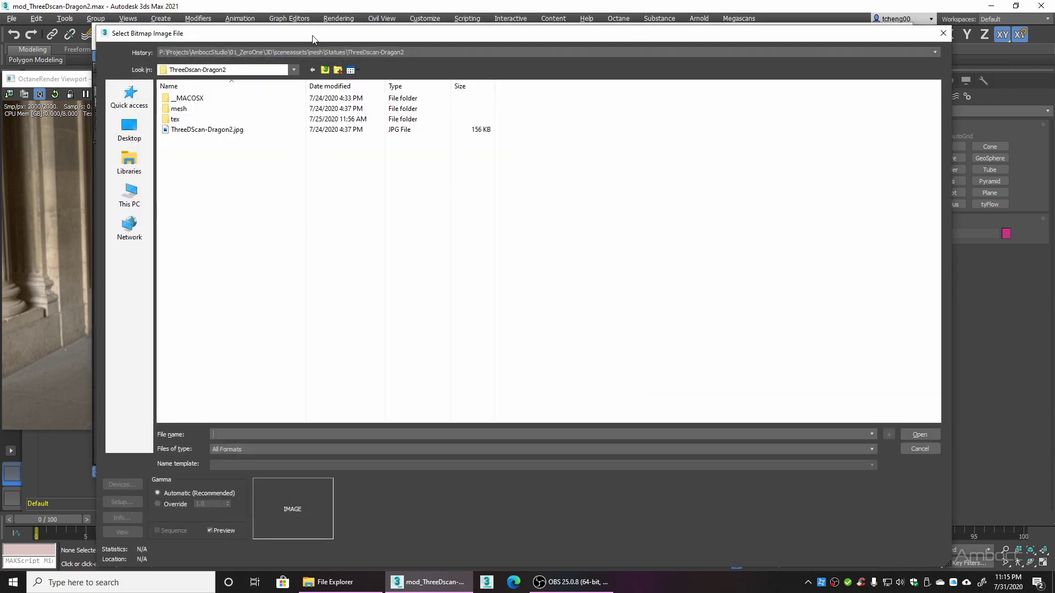
left_click_drag(312, 38, 527, 73)
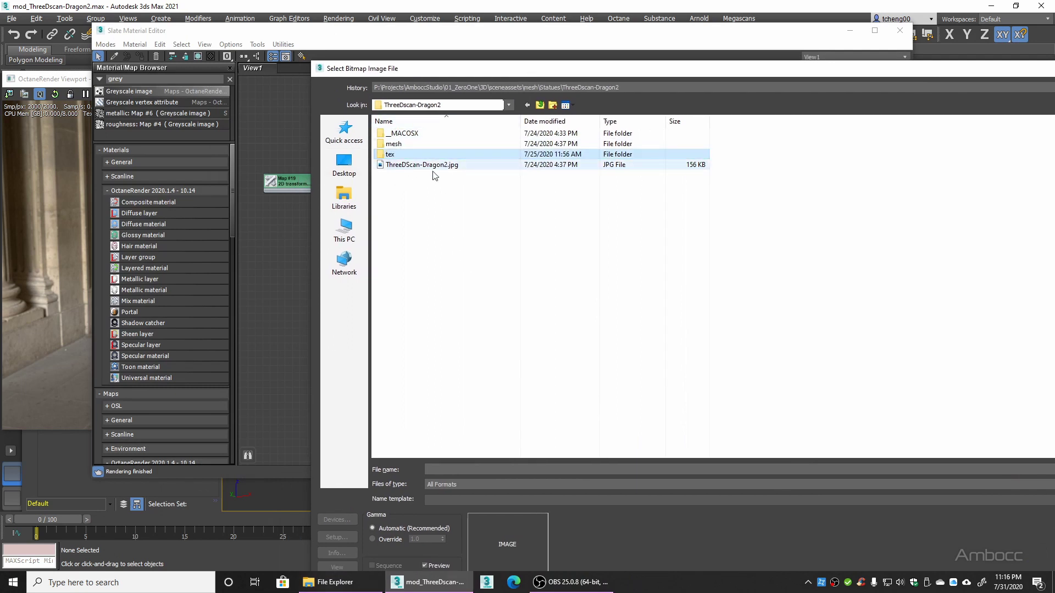
double_click(390, 155)
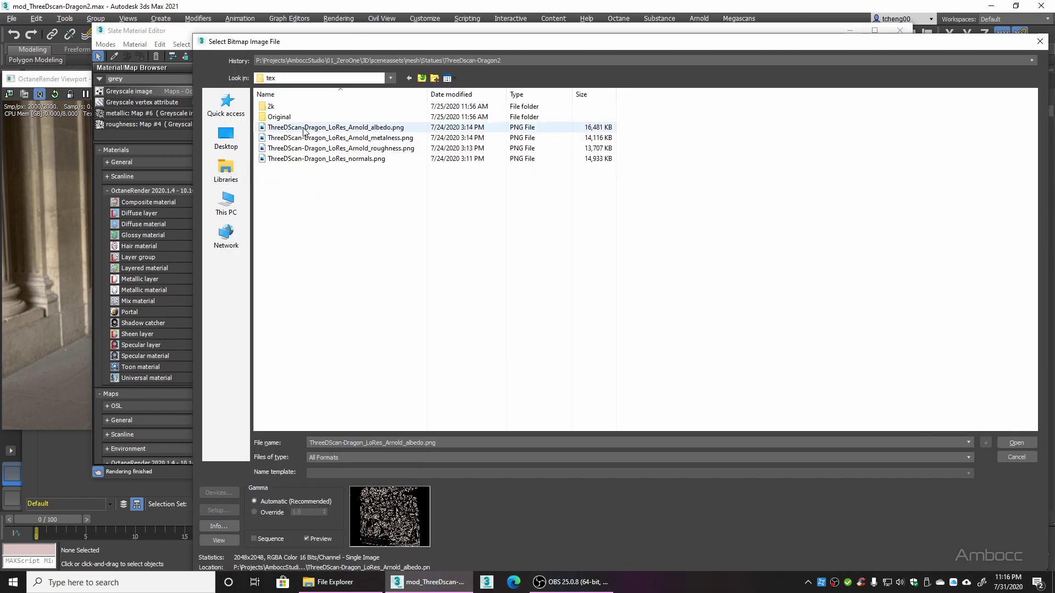
left_click(341, 128)
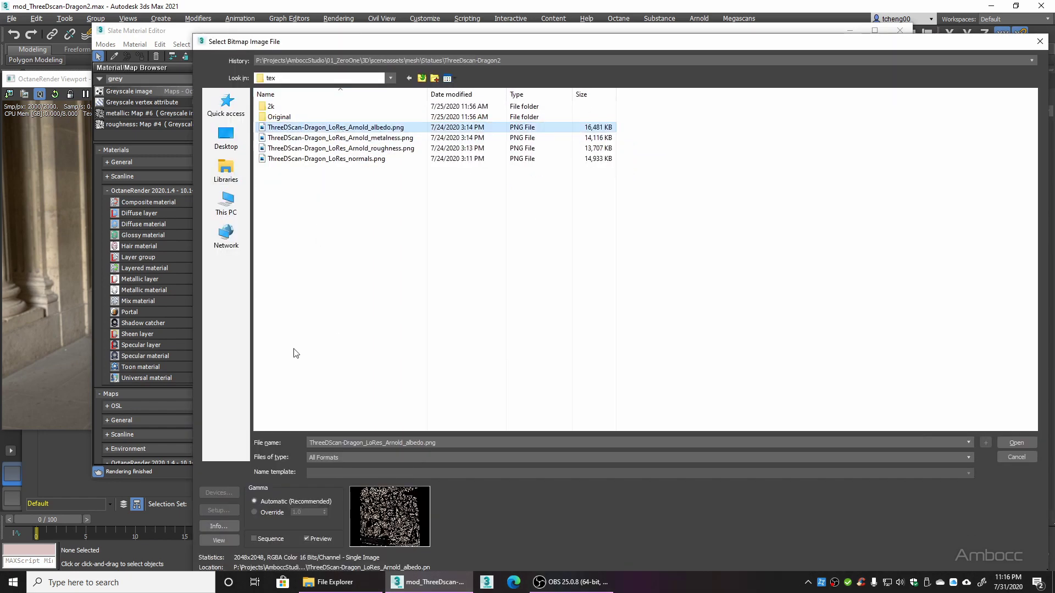
left_click(999, 444)
Enlarge the albedo image node's preview and move the node up clear of the Greyscale image below it.
left_click(420, 160)
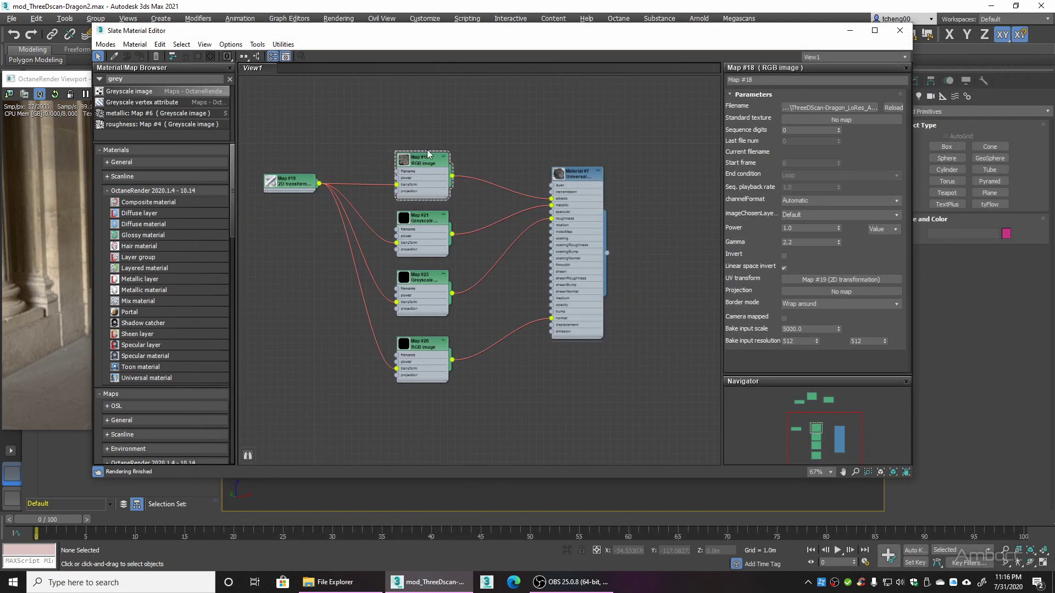
double_click(403, 166)
left_click_drag(430, 172, 427, 115)
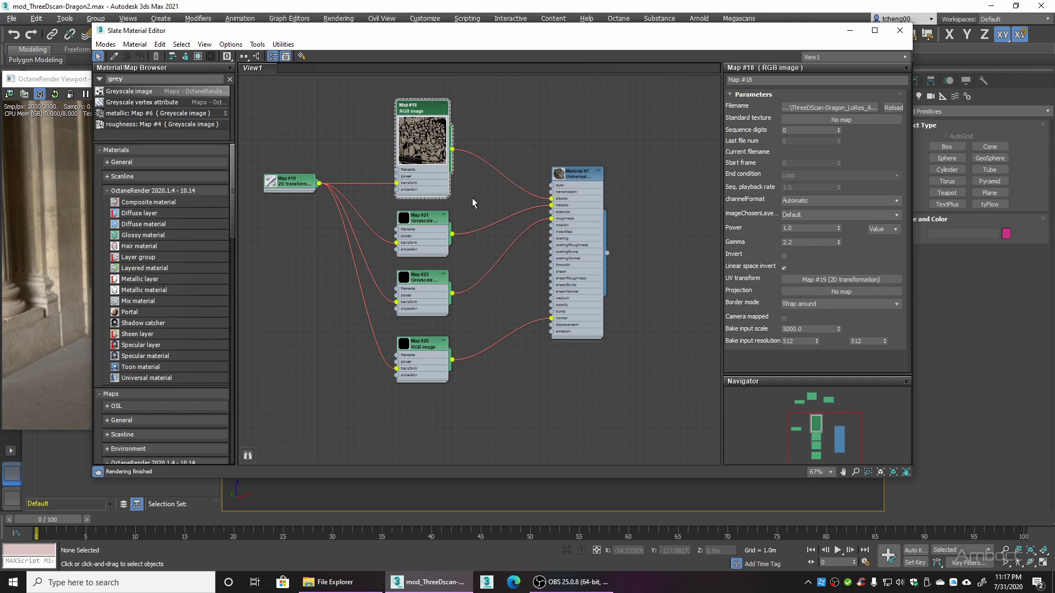
Set the gamma of the Greyscale image connected to metallic to 1.0.
left_click(440, 221)
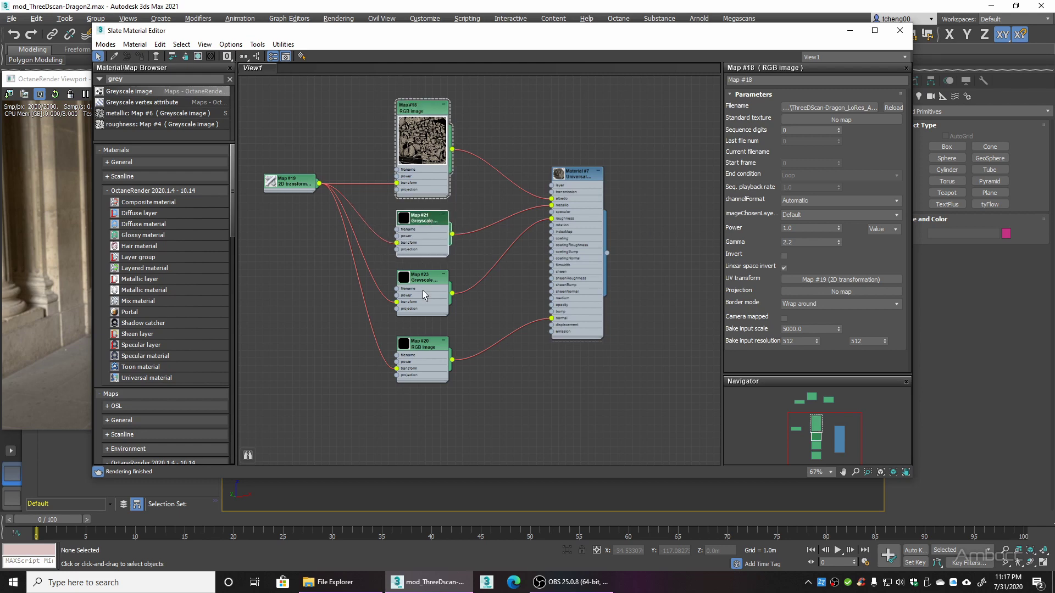
left_click(428, 227)
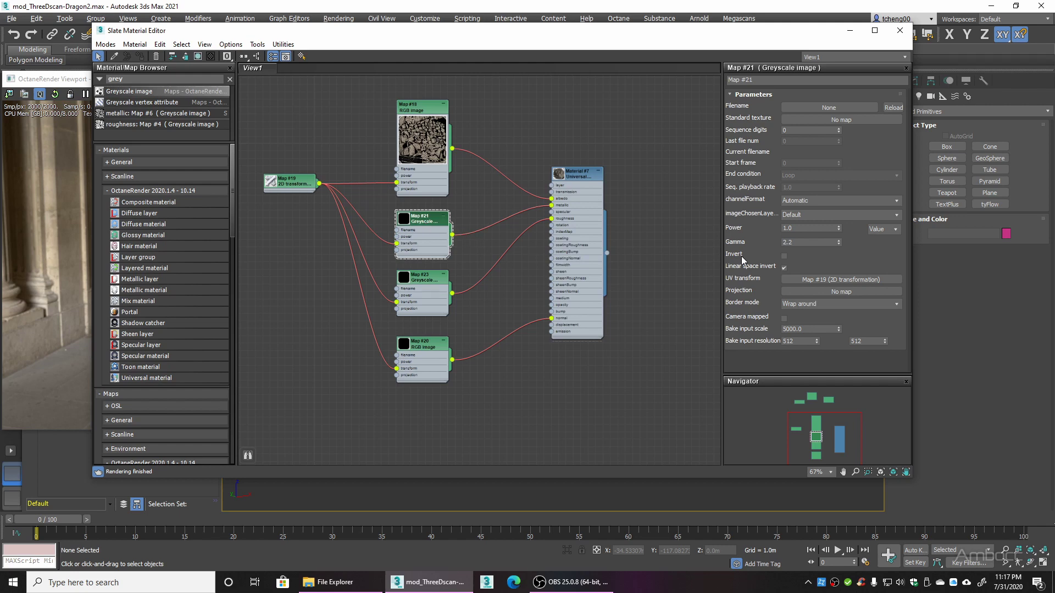
left_click(798, 243)
type("1")
key("Return")
Set the gamma of the Greyscale image connected to roughness to 1.0.
left_click(422, 281)
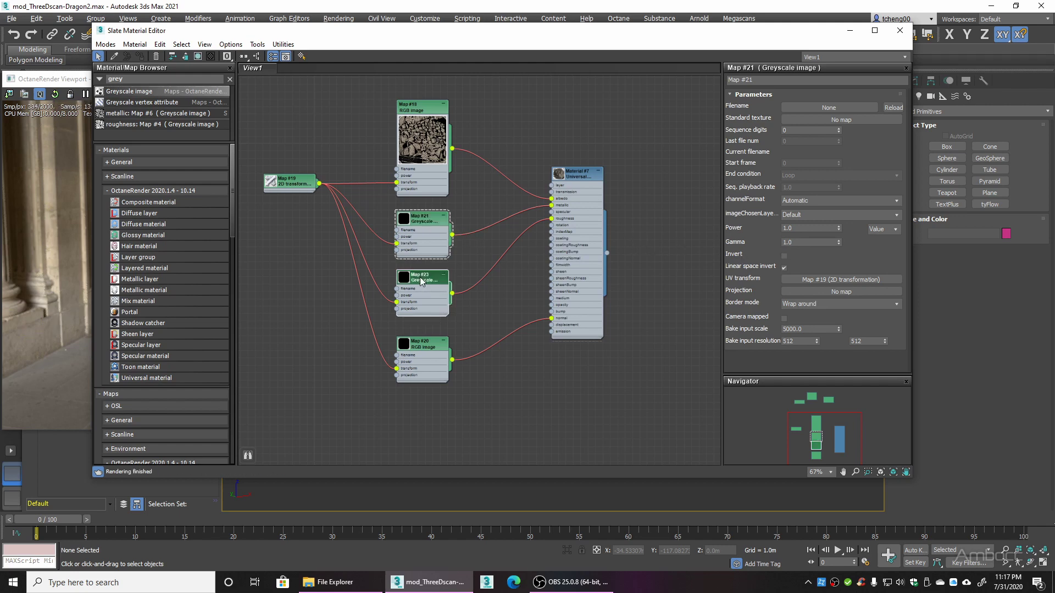
double_click(422, 281)
left_click(797, 243)
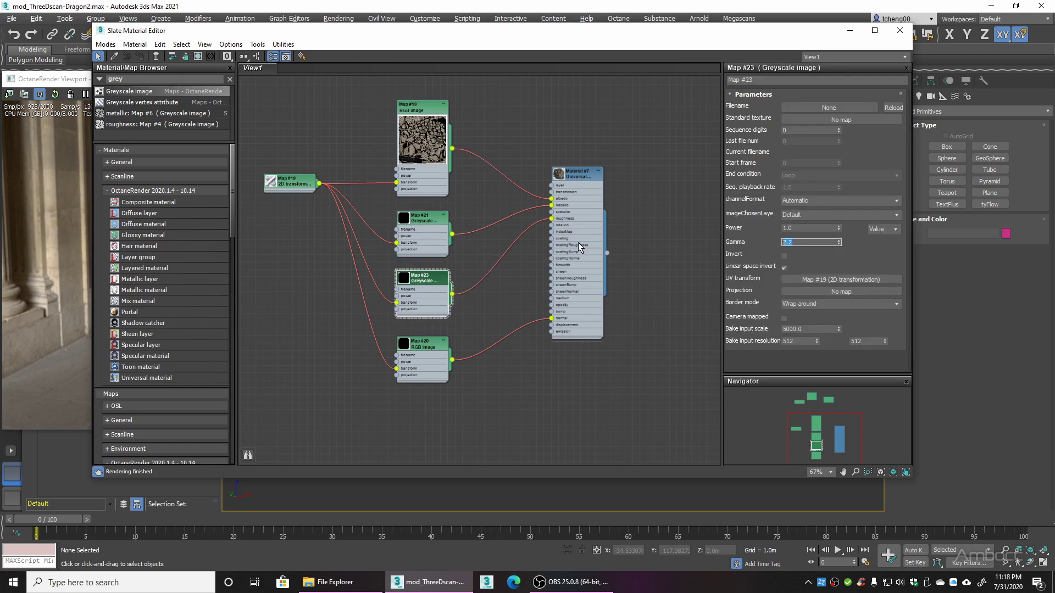
type("1")
key("Return")
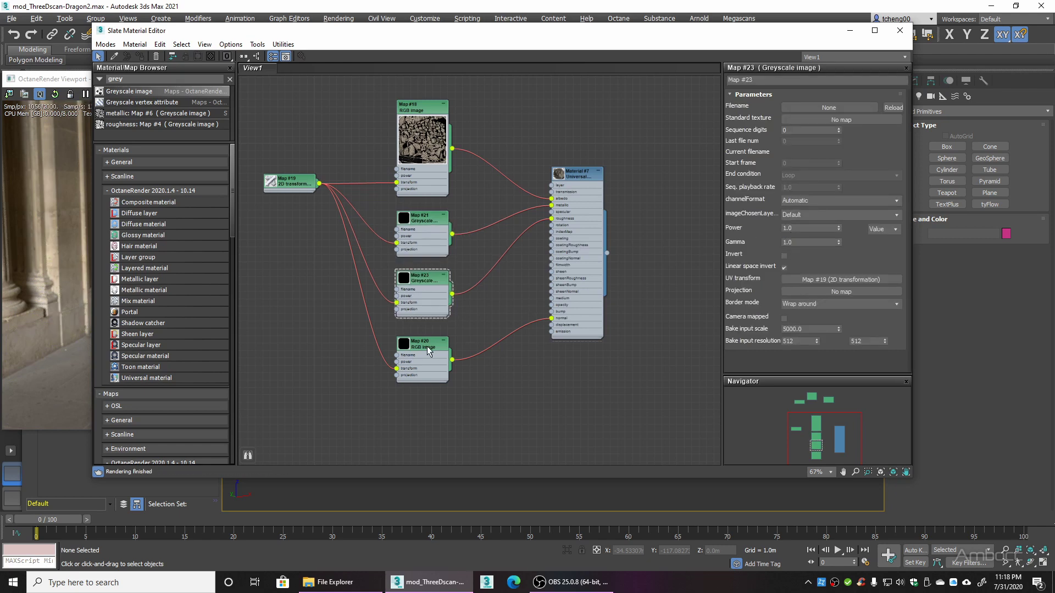
Set the gamma of the RGB image connected to the normal input to 1.0.
double_click(427, 346)
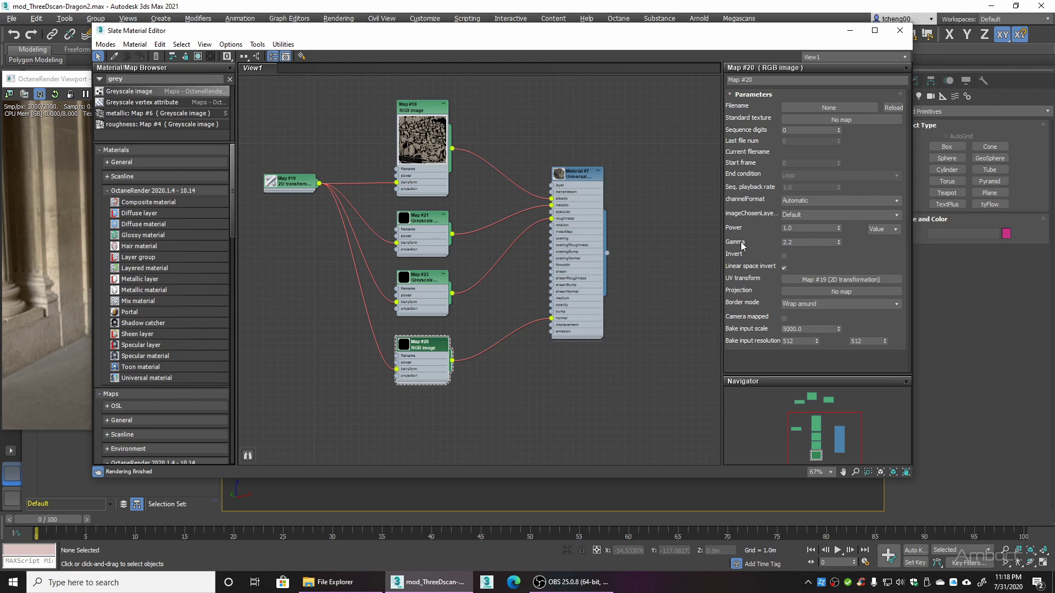
double_click(808, 242)
type("1")
key("Return")
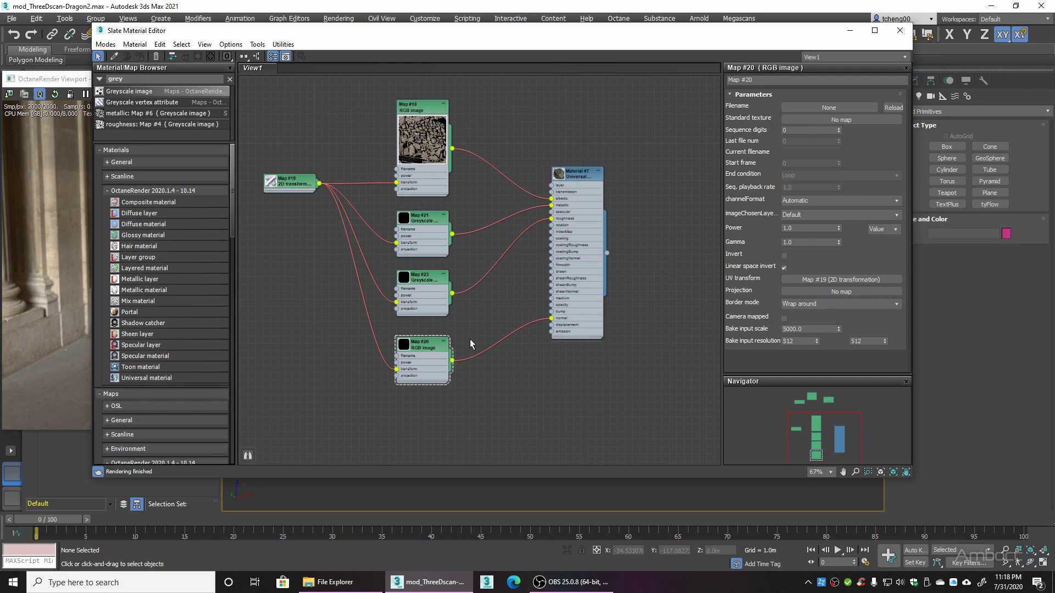
Review the parameters of the image nodes to compare the albedo map's gamma with that of the other maps.
double_click(426, 279)
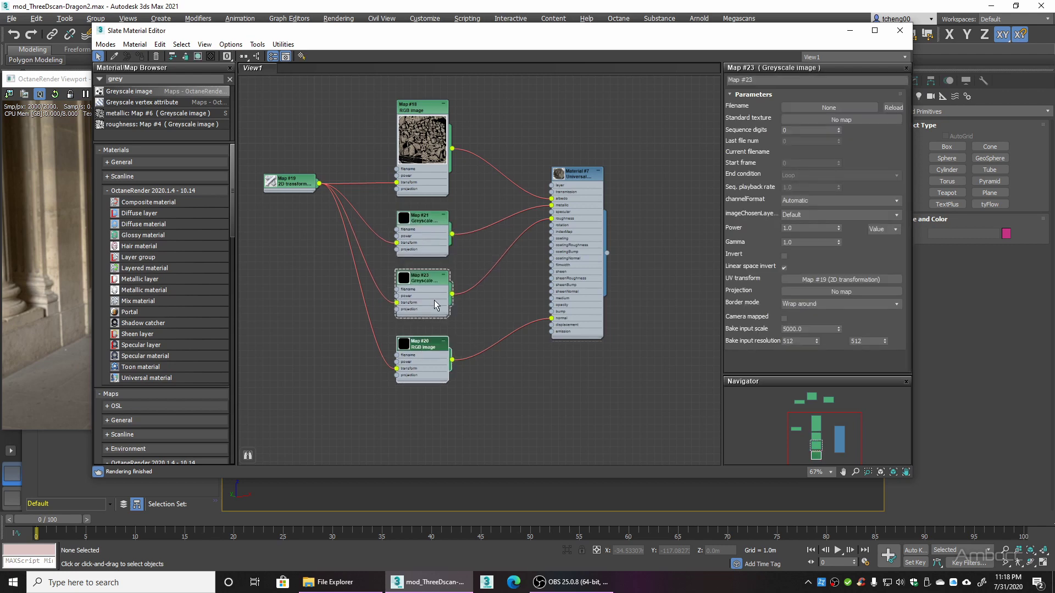
double_click(422, 107)
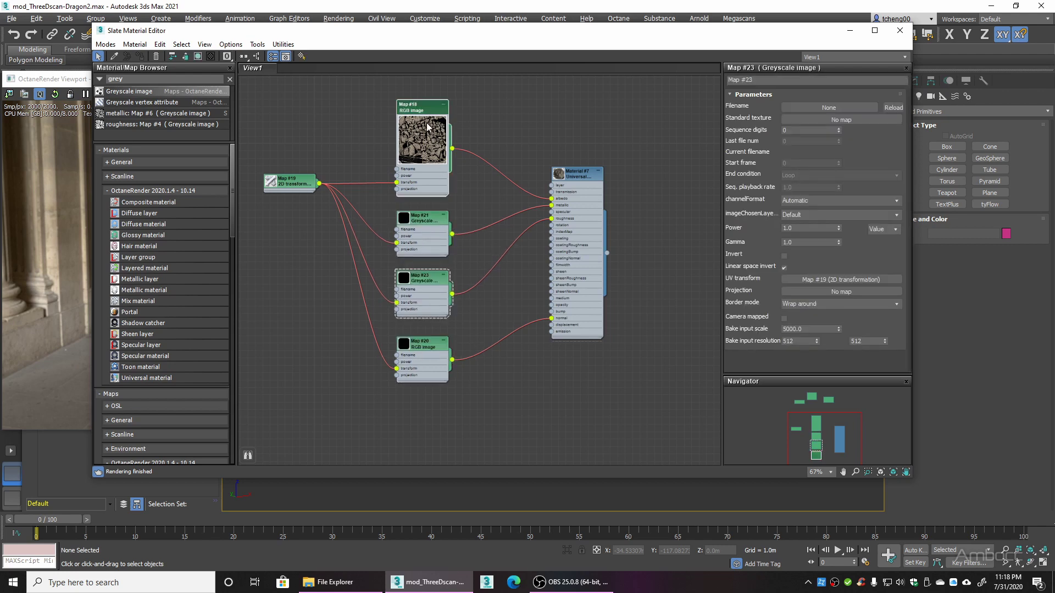
double_click(423, 224)
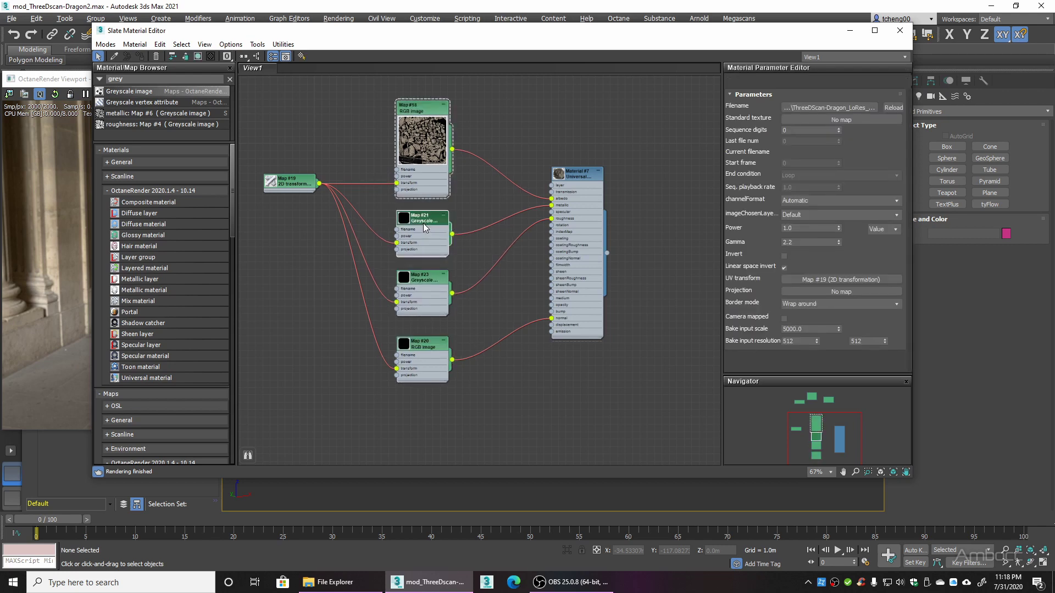
left_click(429, 285)
left_click(437, 356)
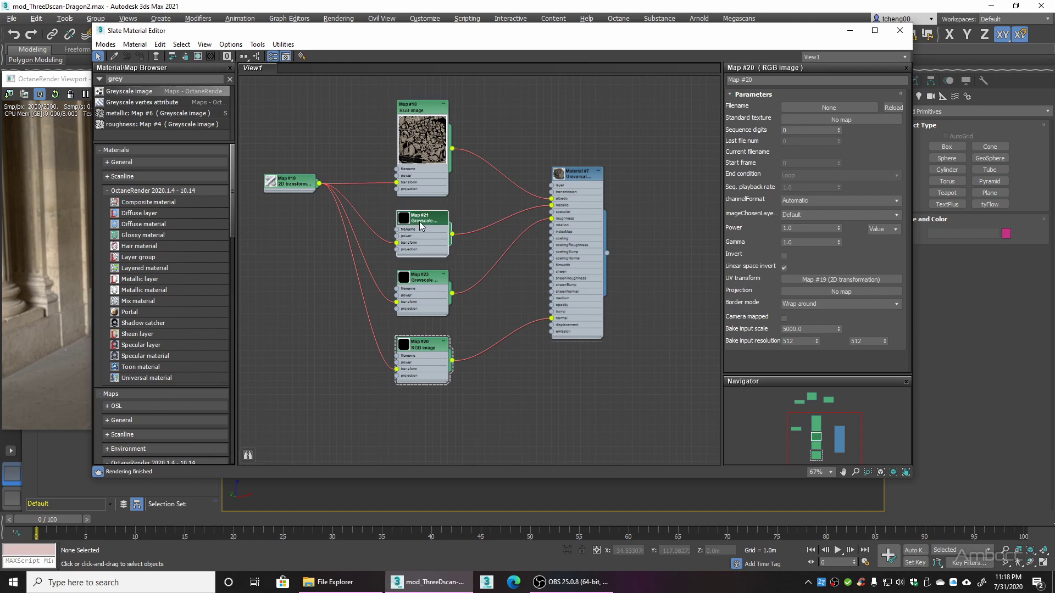
Load ThreeDScan-Dragon_LoRes_Arnold_metalness.png into the Greyscale image connected to metallic.
double_click(422, 248)
left_click(837, 113)
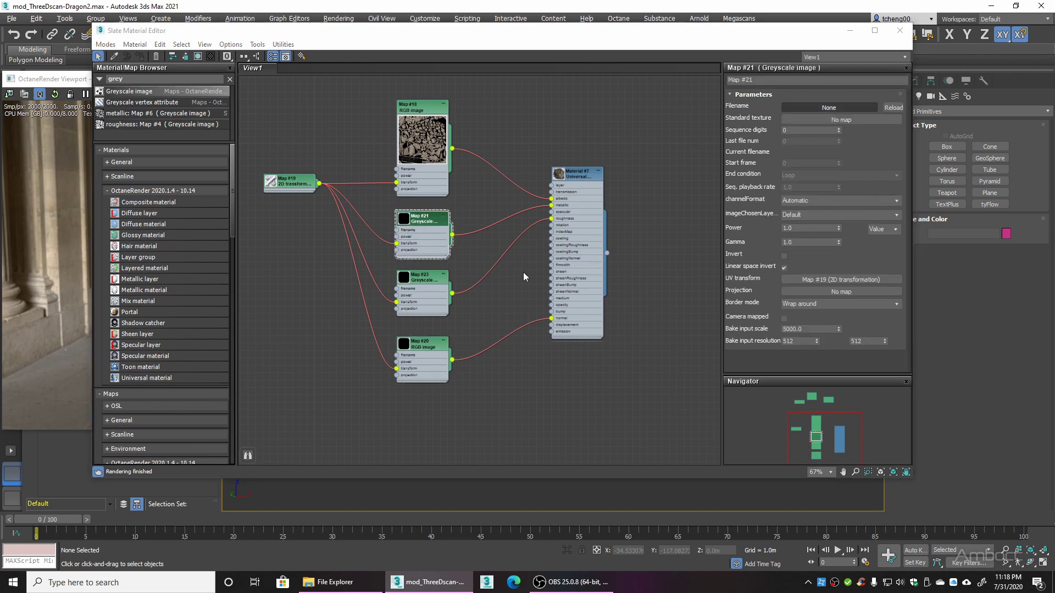
left_click(373, 130)
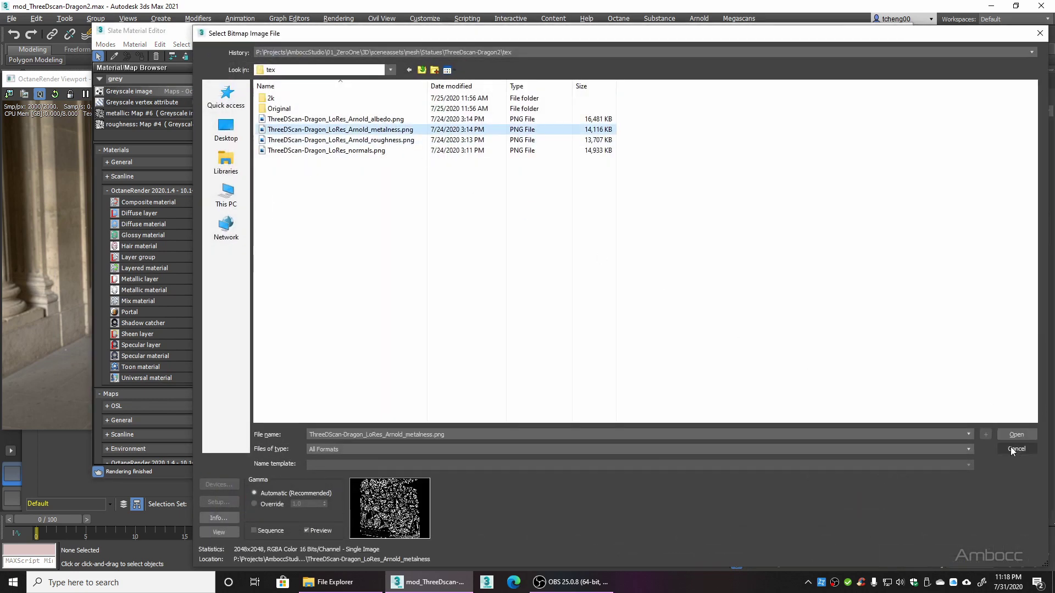
left_click(1017, 435)
Load ThreeDScan-Dragon_LoRes_Arnold_roughness.png into the Greyscale image connected to roughness.
double_click(422, 283)
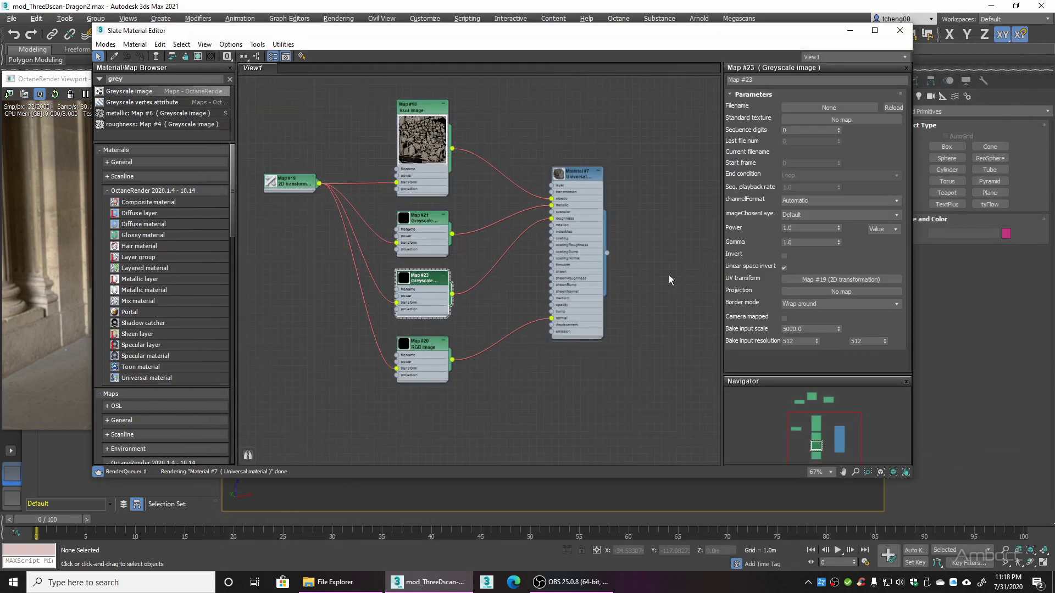
left_click(829, 108)
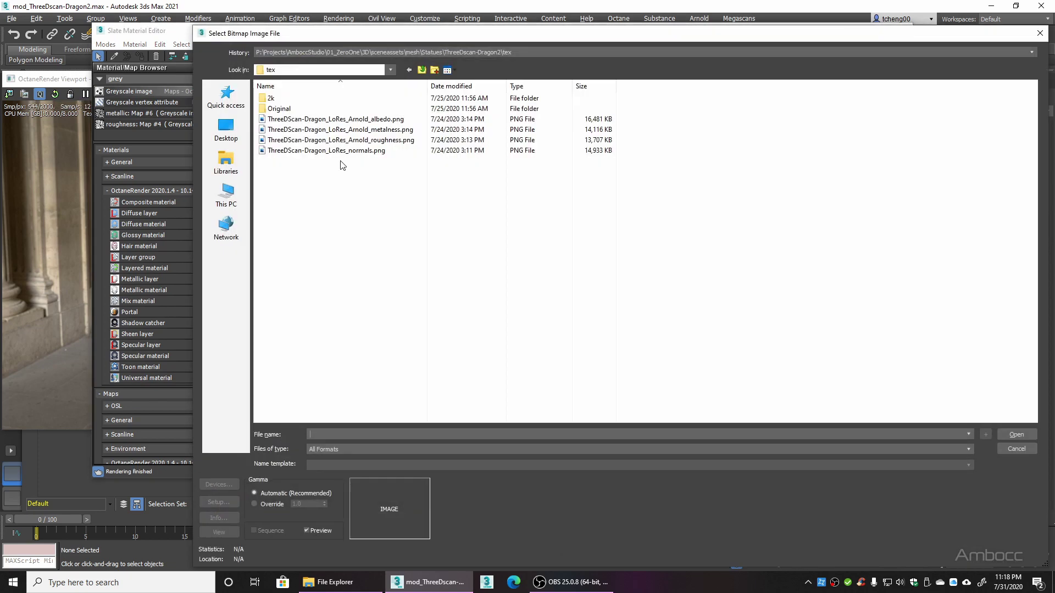
left_click(340, 140)
left_click(1016, 434)
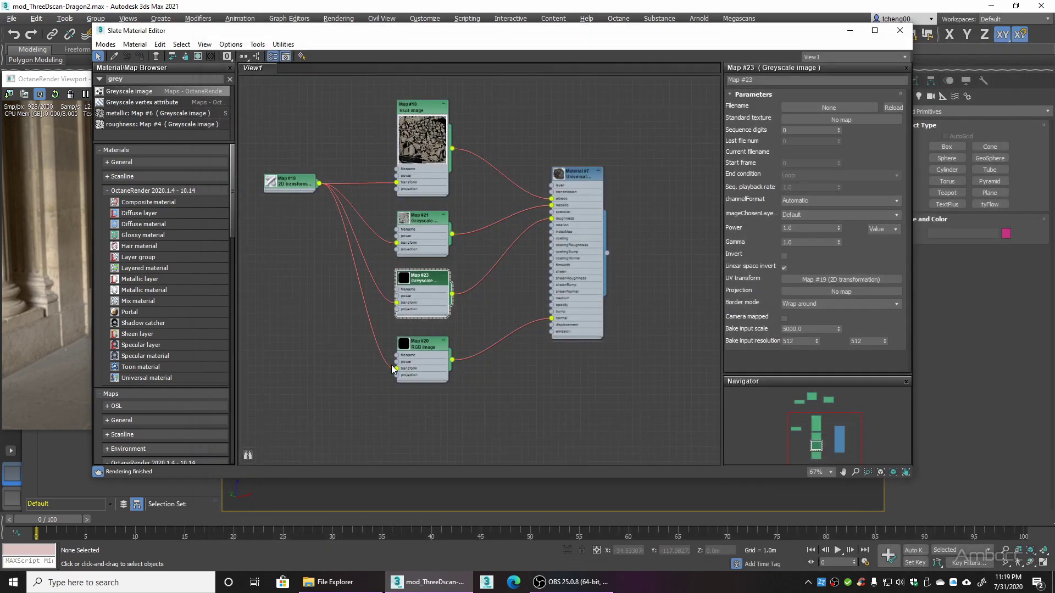
Load ThreeDScan-Dragon_LoRes_normals.png into the RGB image connected to the normal input.
double_click(422, 344)
left_click(825, 107)
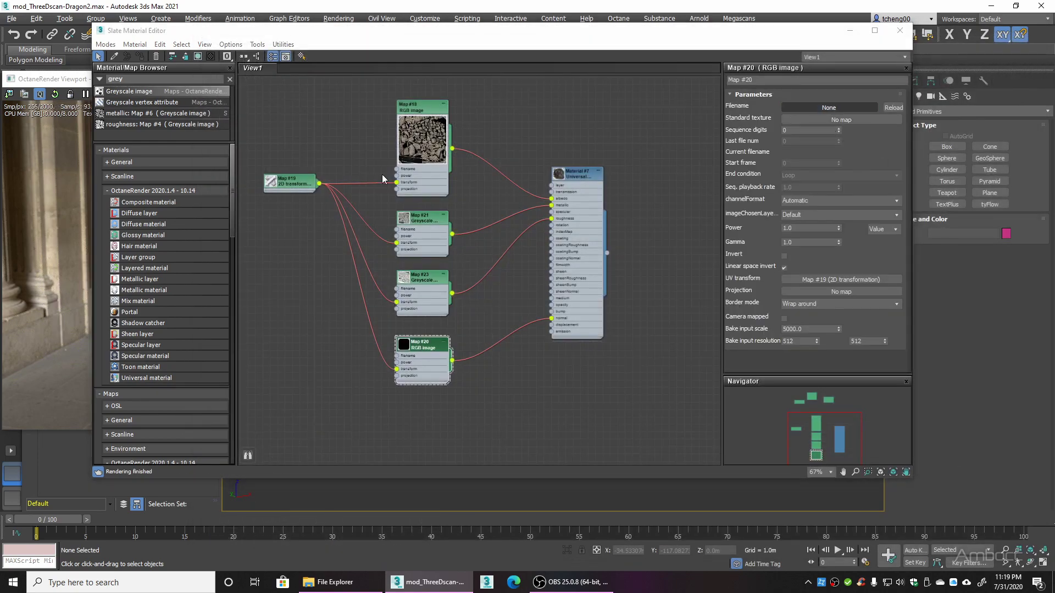
left_click(347, 150)
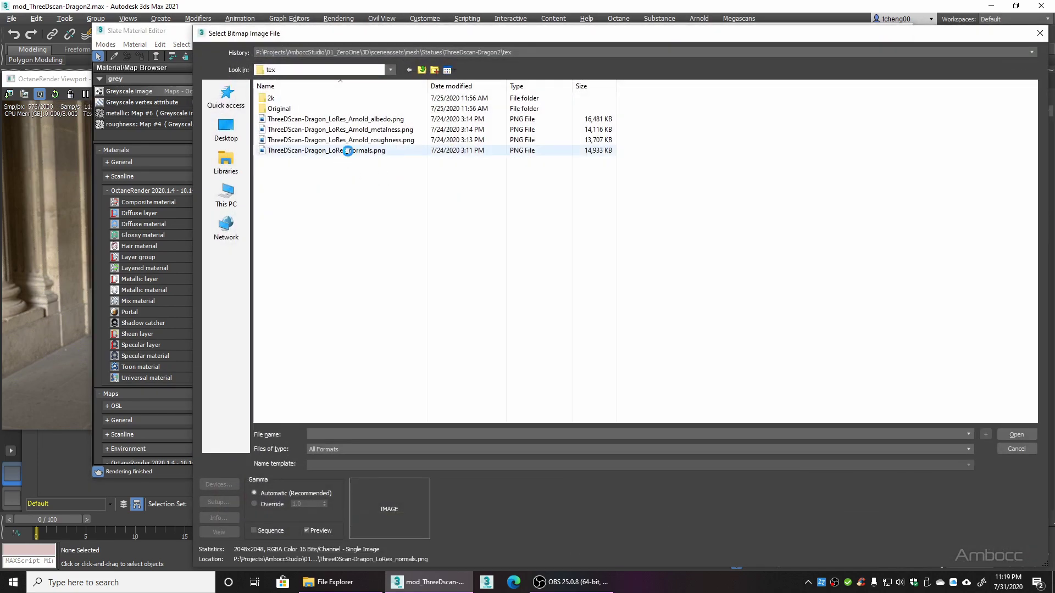
left_click(1017, 434)
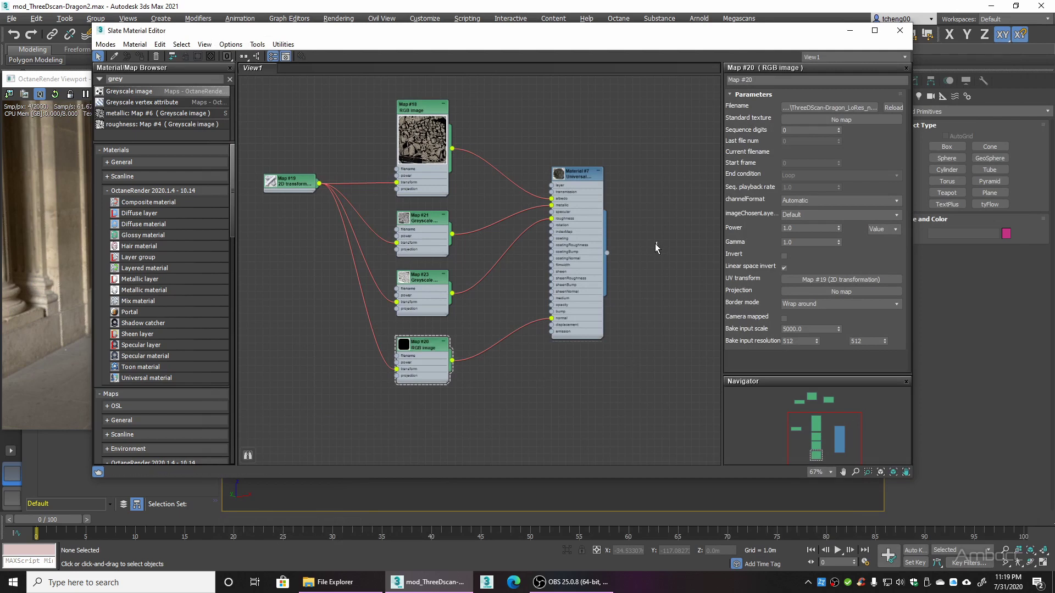
Check the albedo image's file selection without changing it, and examine the textured dragon up close in the Octane render.
double_click(421, 120)
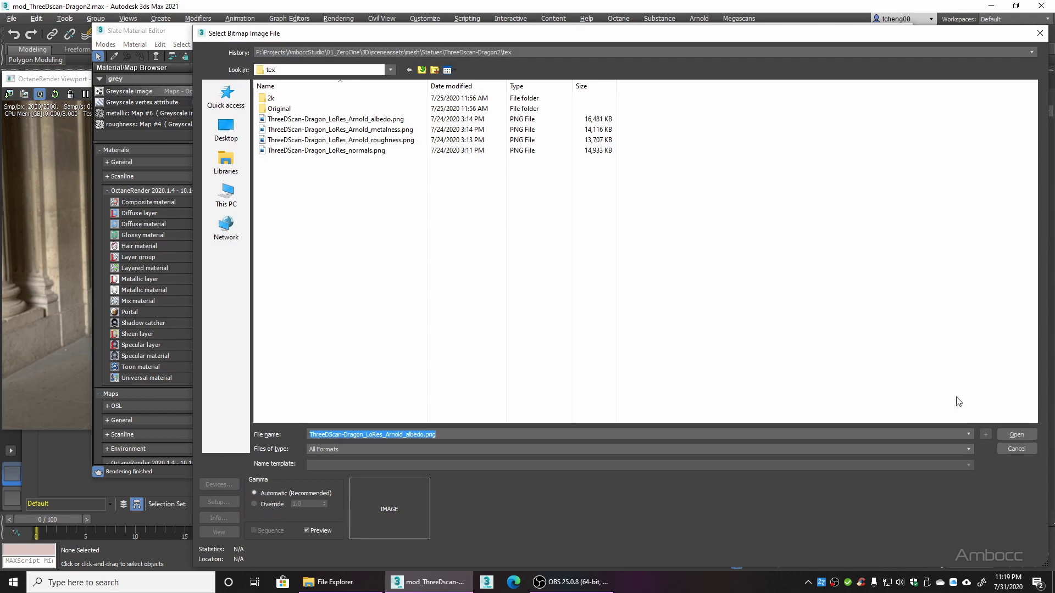
left_click(1022, 449)
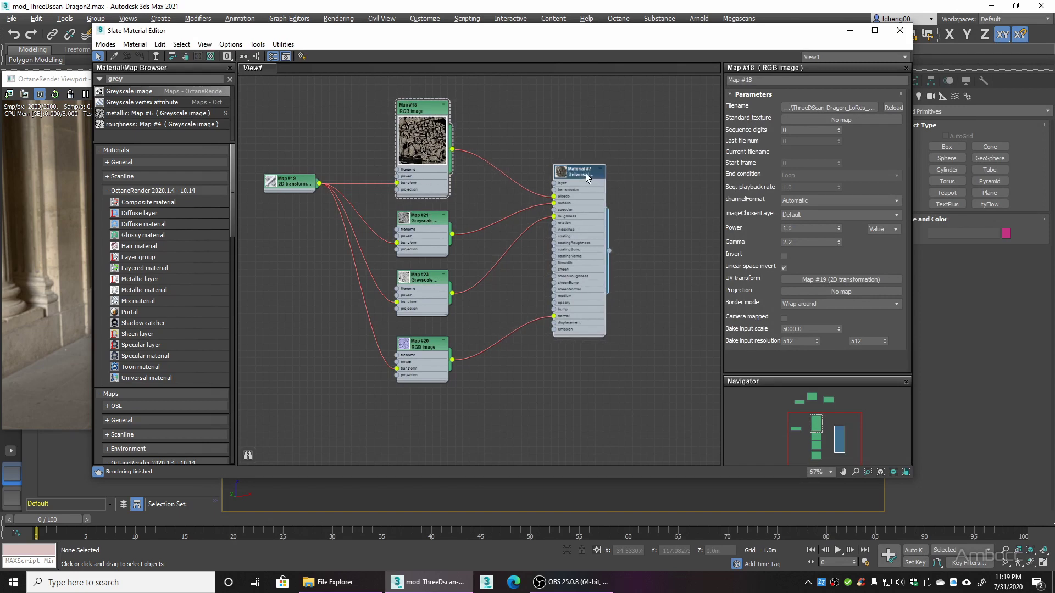
left_click_drag(433, 37, 751, 33)
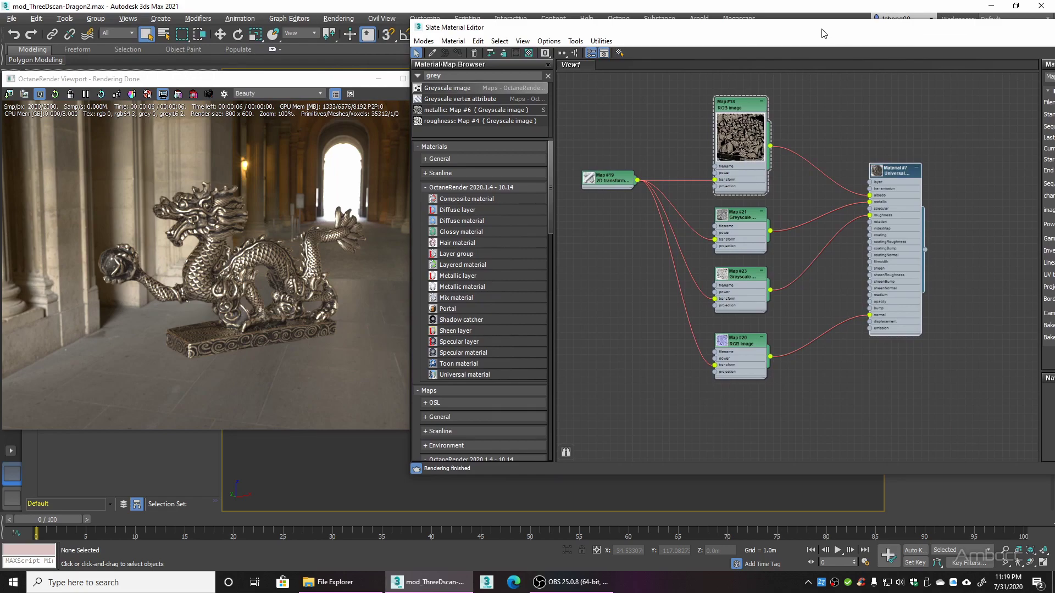
left_click_drag(824, 33, 1021, 44)
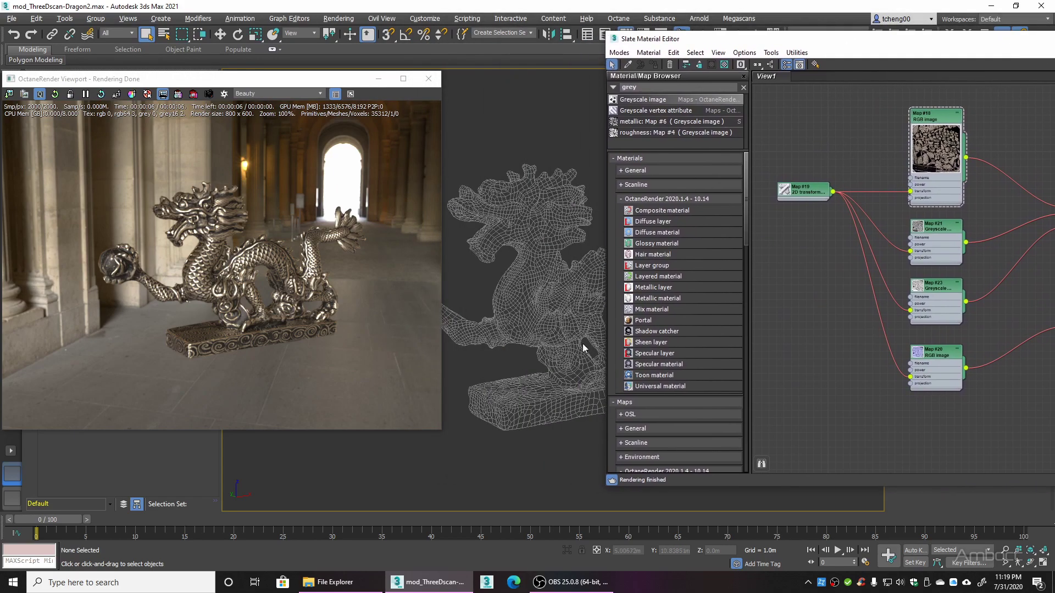
middle_click_drag(527, 336, 527, 292, "alt")
scroll(530, 317, "up", 8)
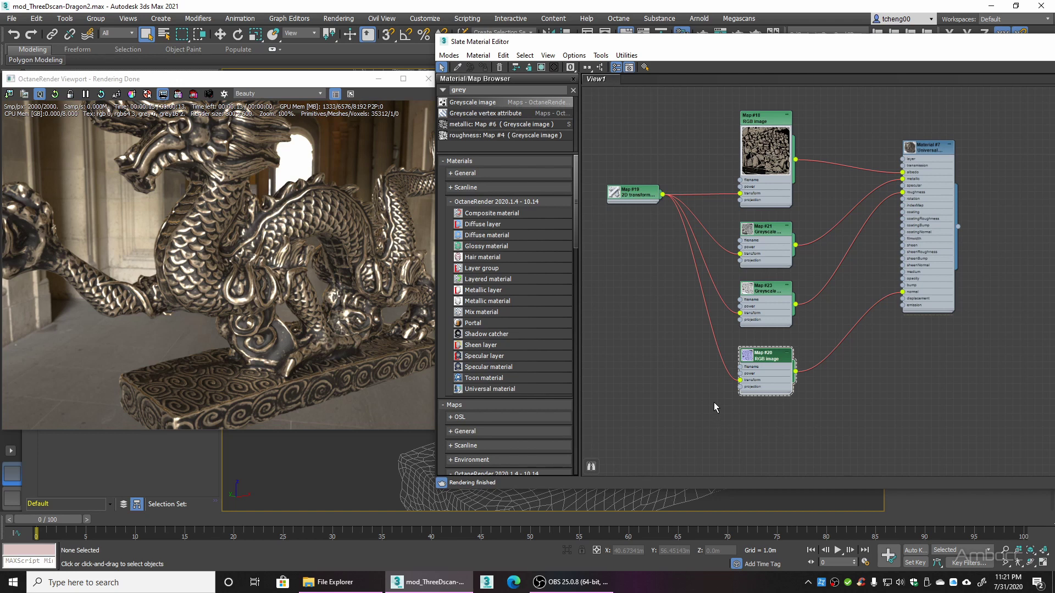
left_click(863, 375)
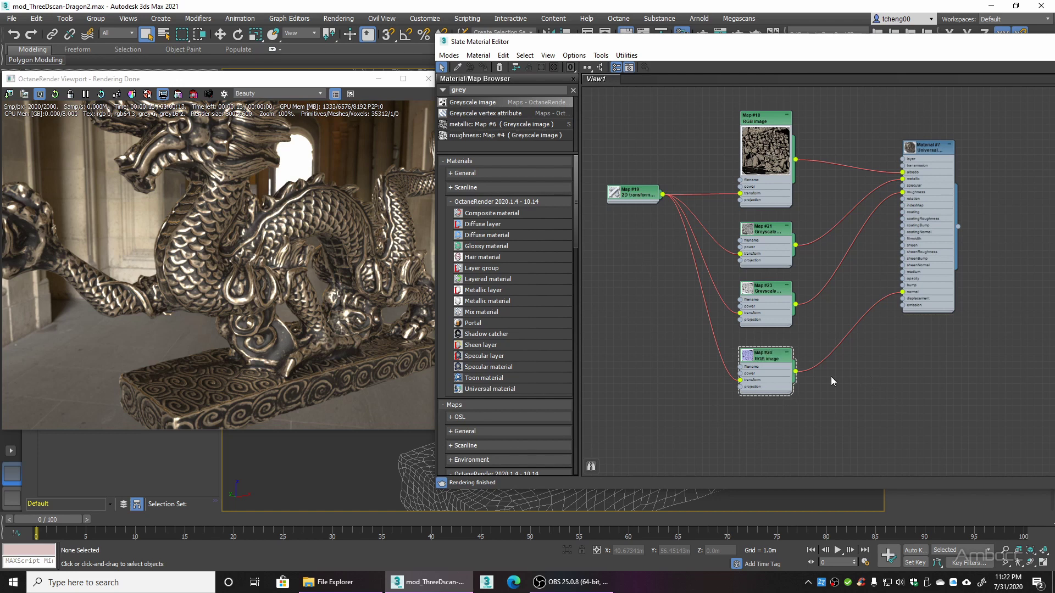
Open the Octane Live DB and browse to OTOY's Utilities category under Procedural Textures.
left_click(296, 311)
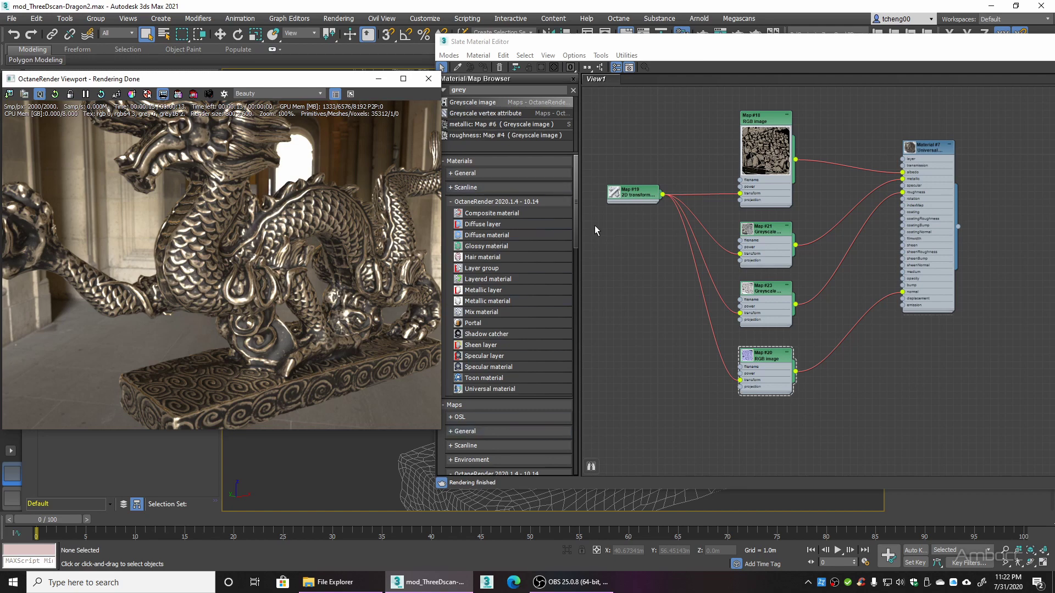
left_click_drag(576, 212, 571, 170)
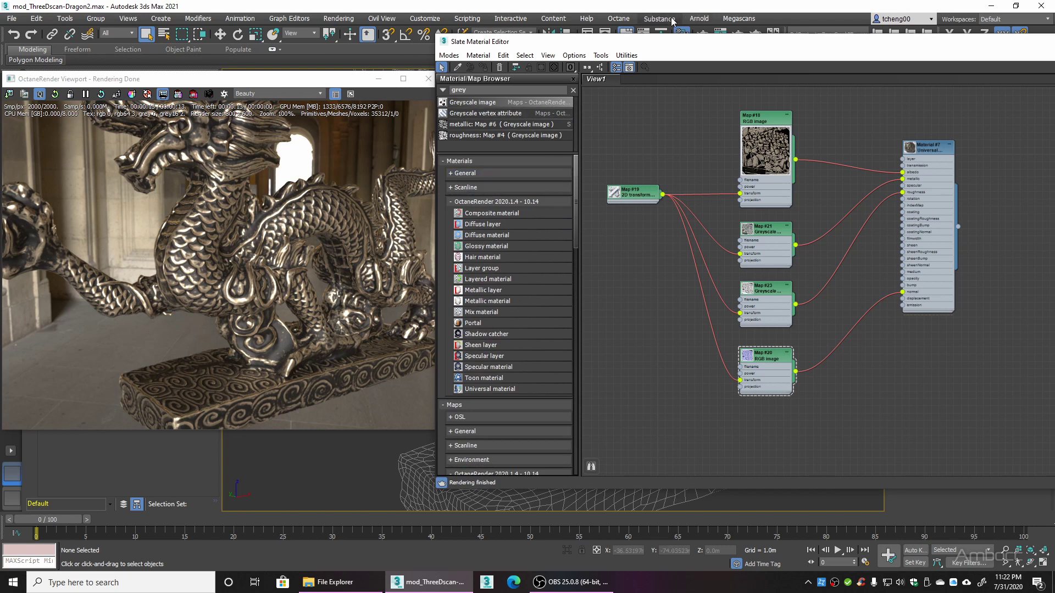
left_click(620, 19)
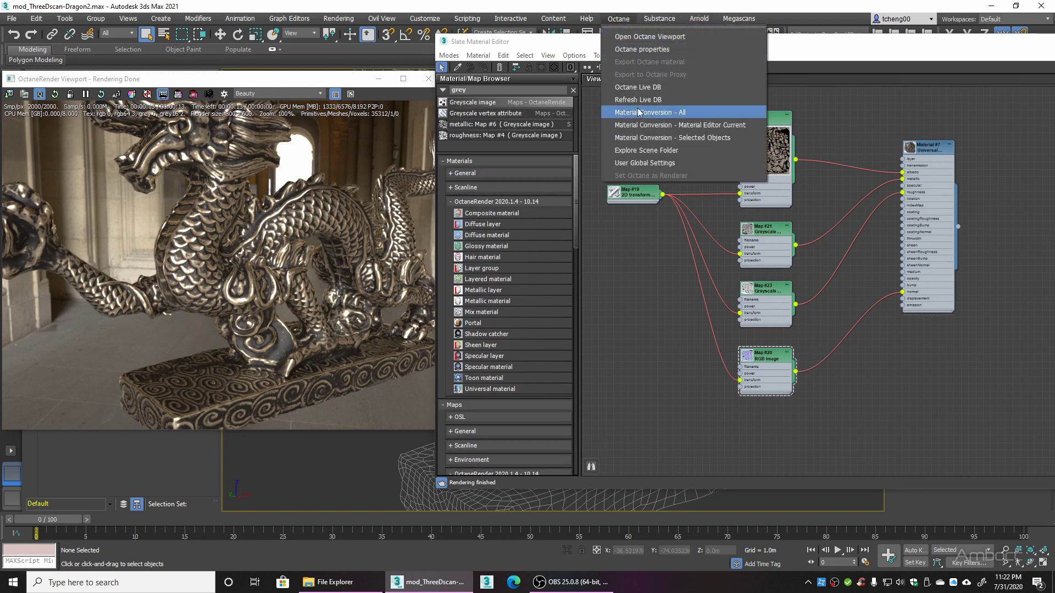
left_click(642, 88)
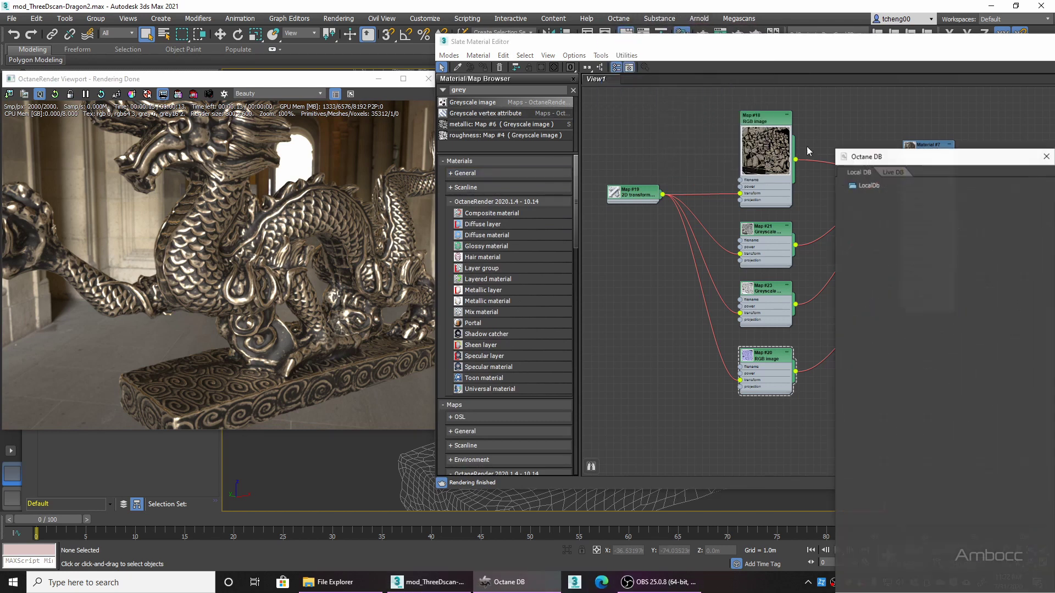
left_click_drag(988, 162, 648, 89)
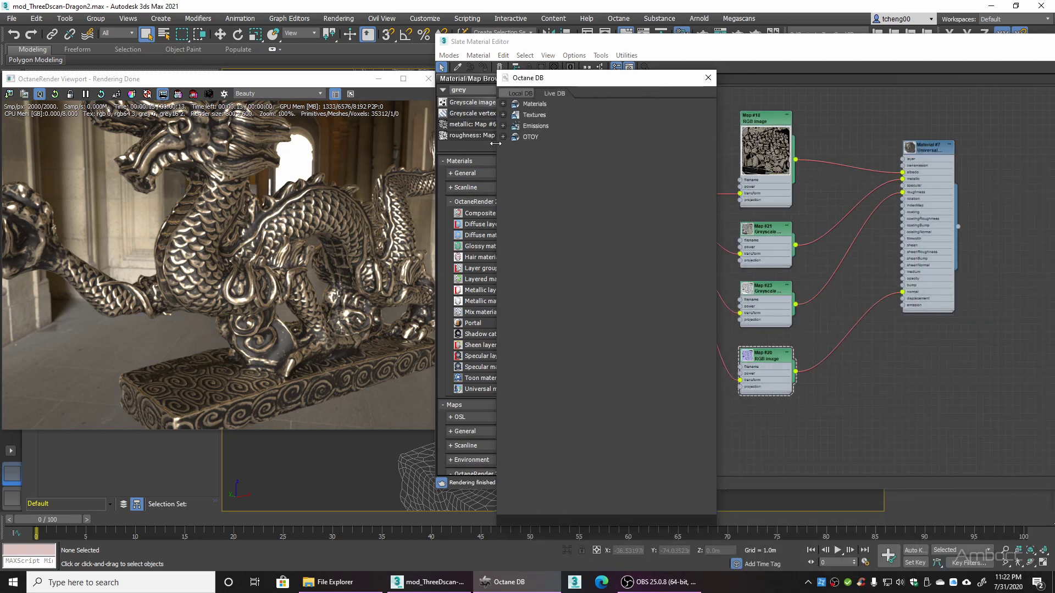
left_click(502, 136)
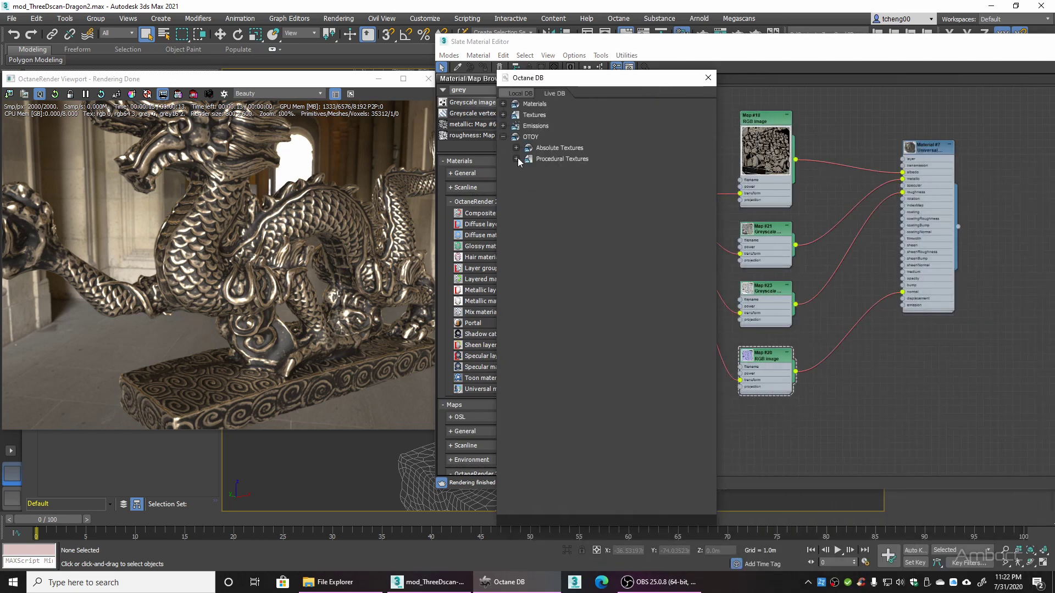
left_click(516, 159)
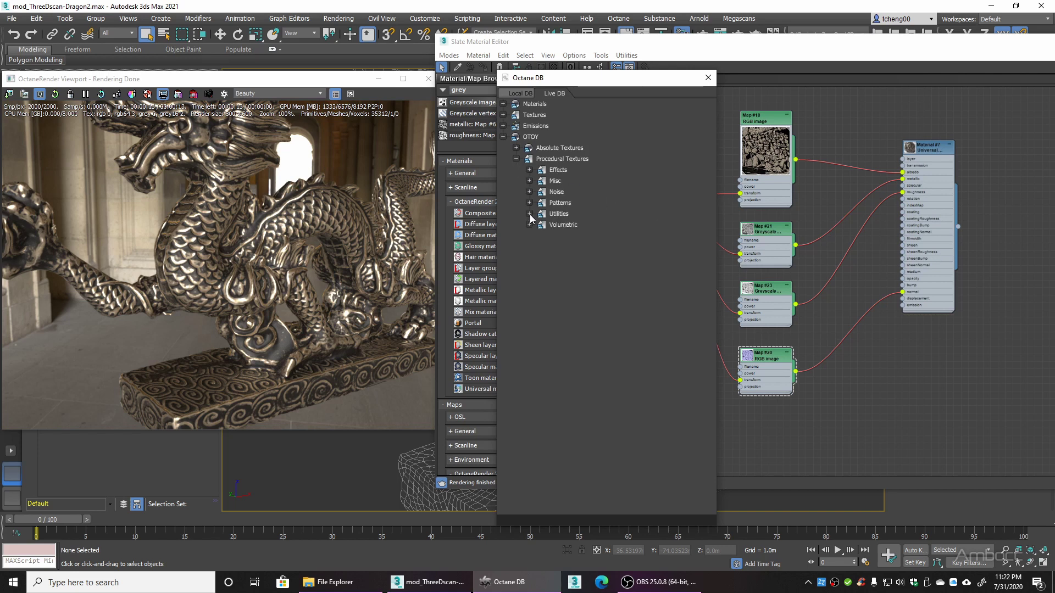
left_click(529, 214)
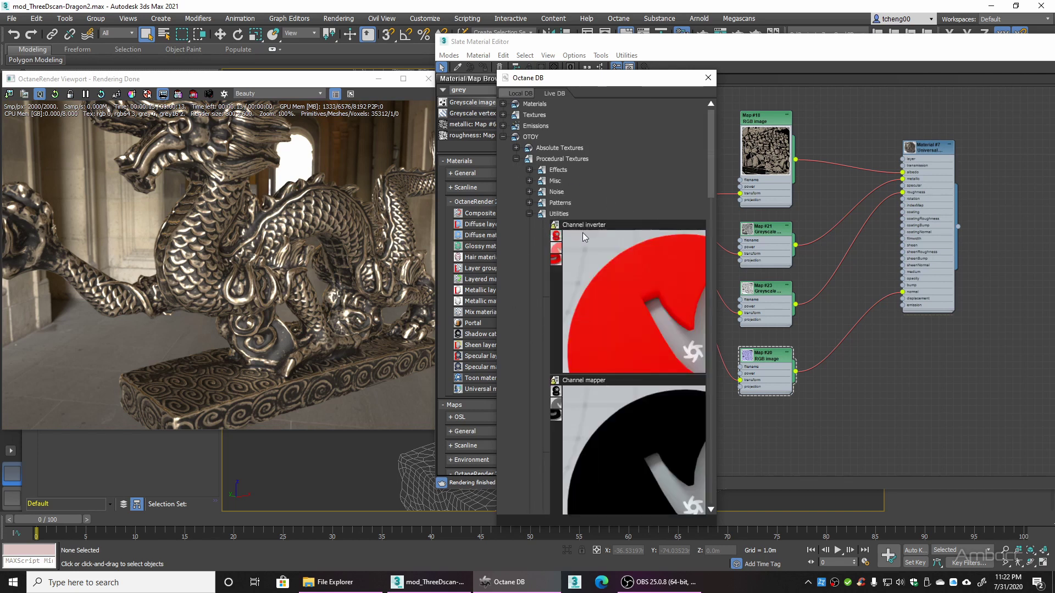
Bring the Channel inverter texture from the Live DB into the material editor's sample slots, show the slots and close the database.
left_click_drag(623, 77, 811, 48)
right_click(792, 242)
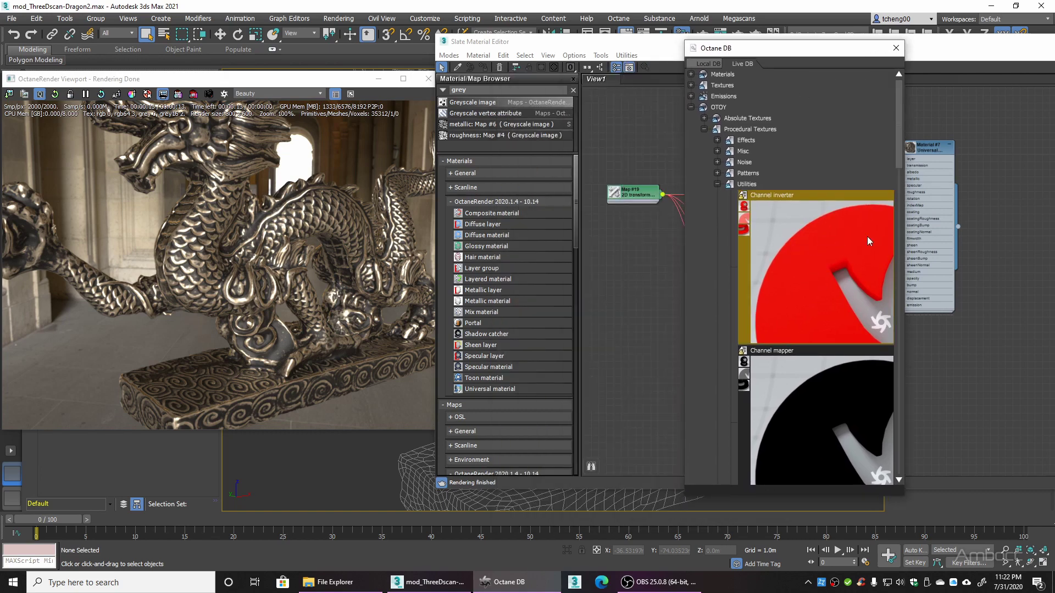
left_click_drag(575, 203, 572, 443)
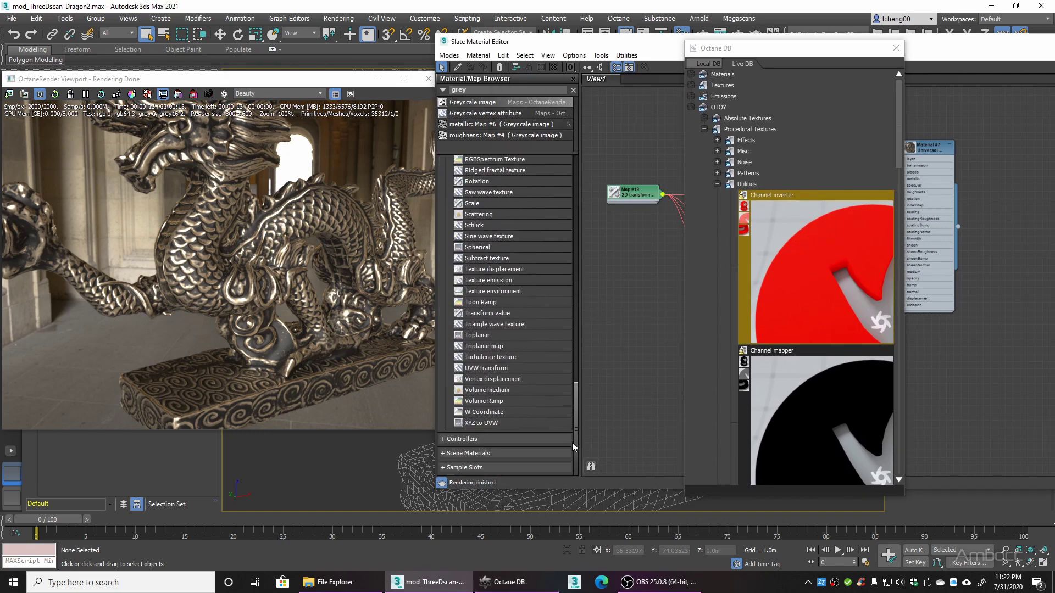
left_click(444, 468)
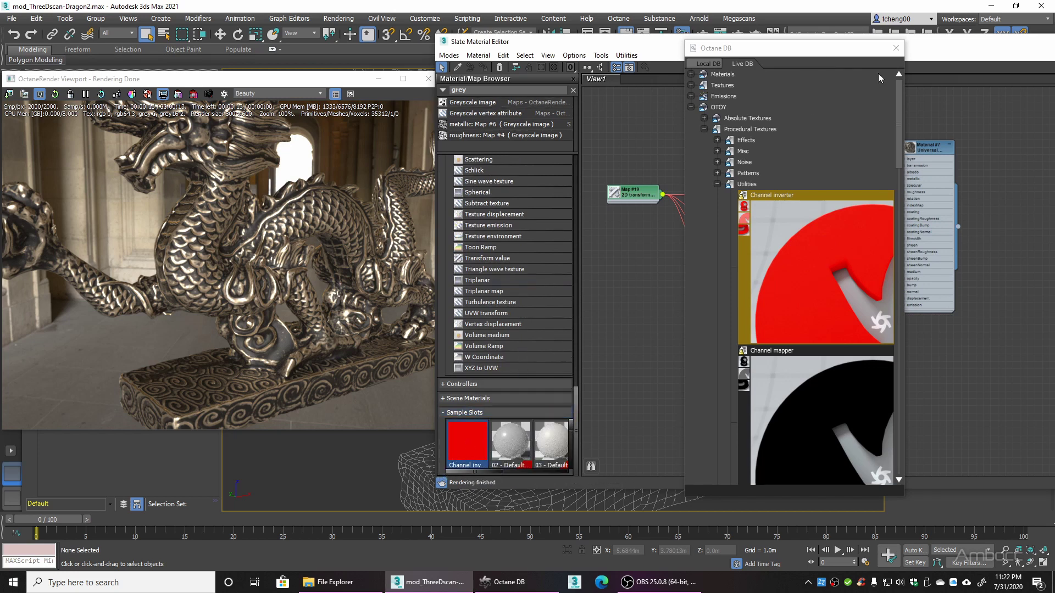
left_click(896, 48)
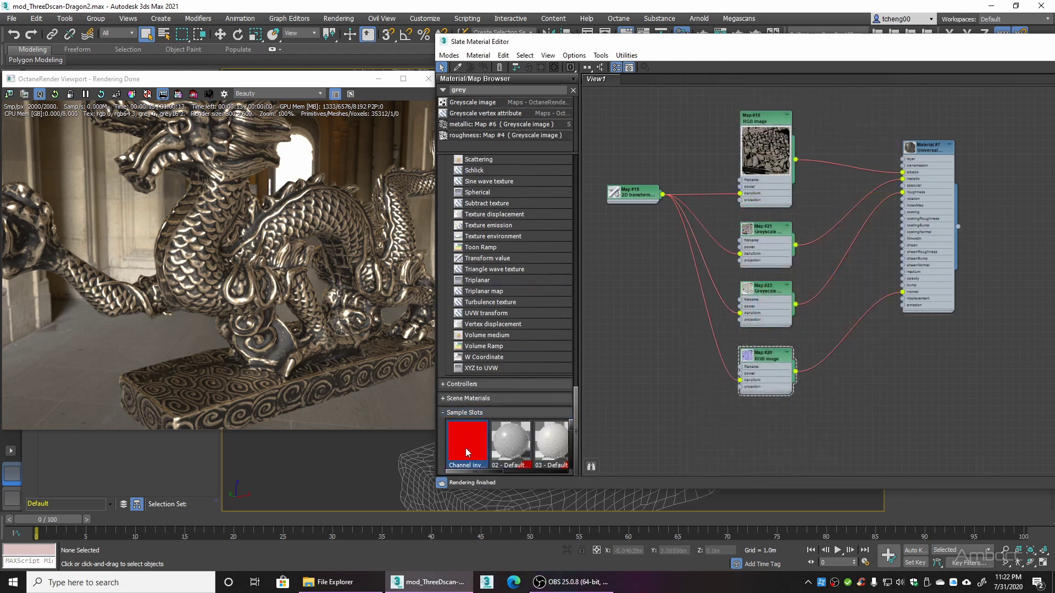
Place the Channel inverter in the graph as an instance and wire it between the normal map's RGB image and the material's normal input.
left_click_drag(466, 448, 882, 379)
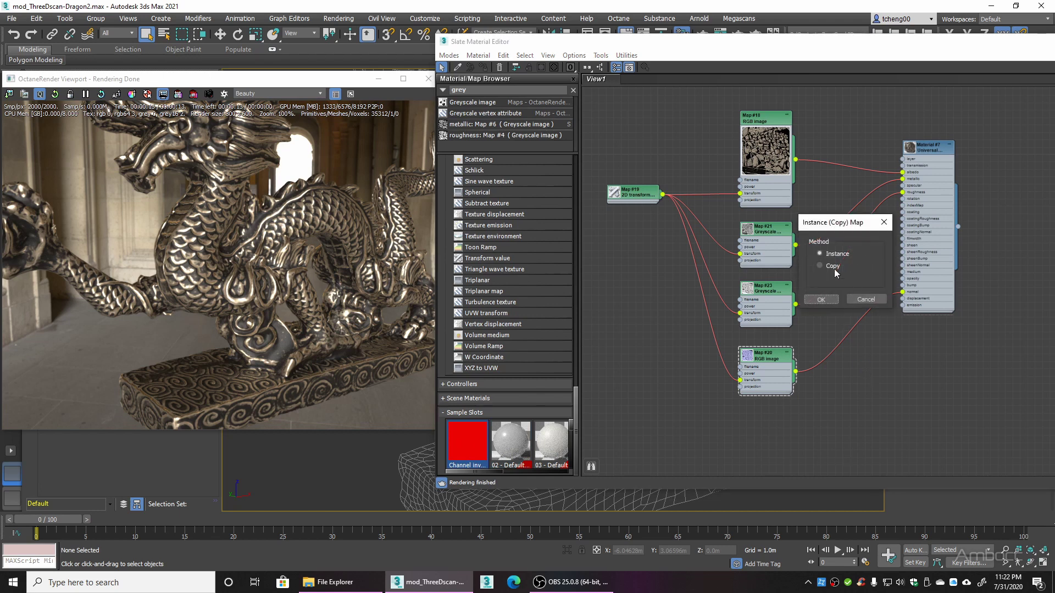
left_click(826, 301)
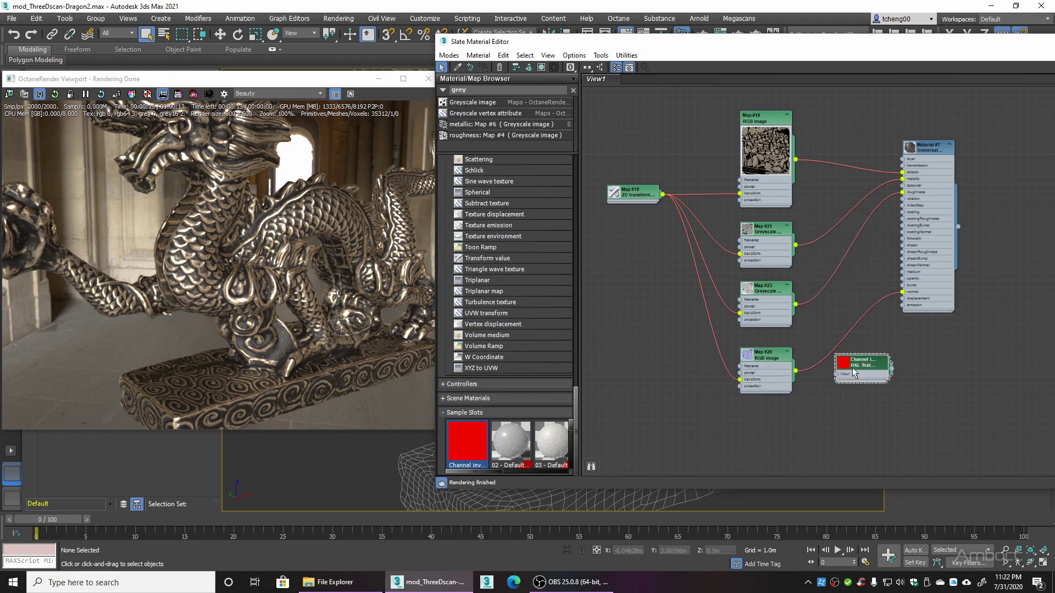
left_click_drag(795, 372, 902, 292)
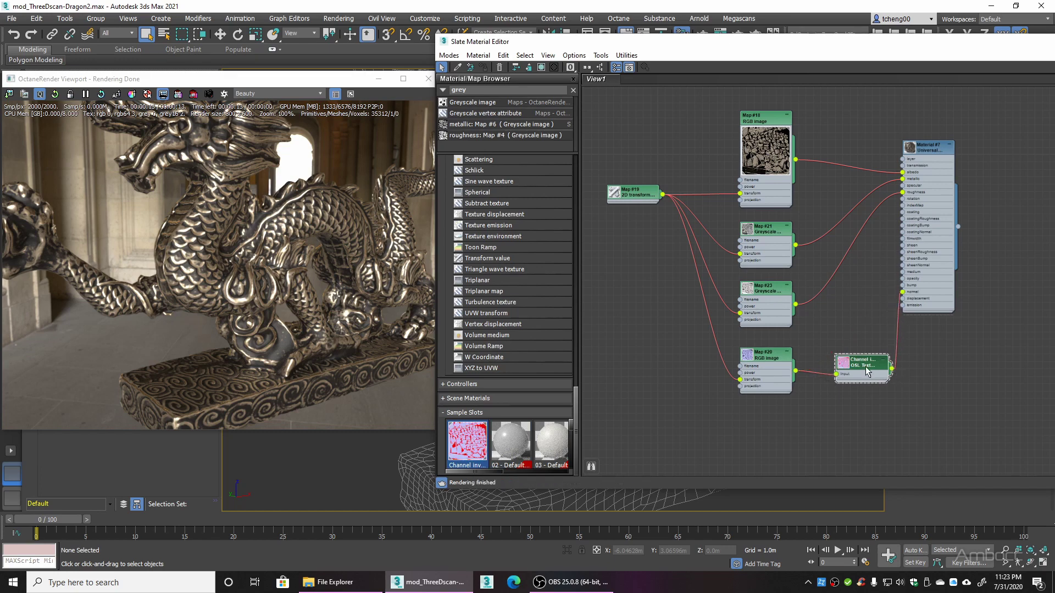
left_click_drag(866, 365, 844, 336)
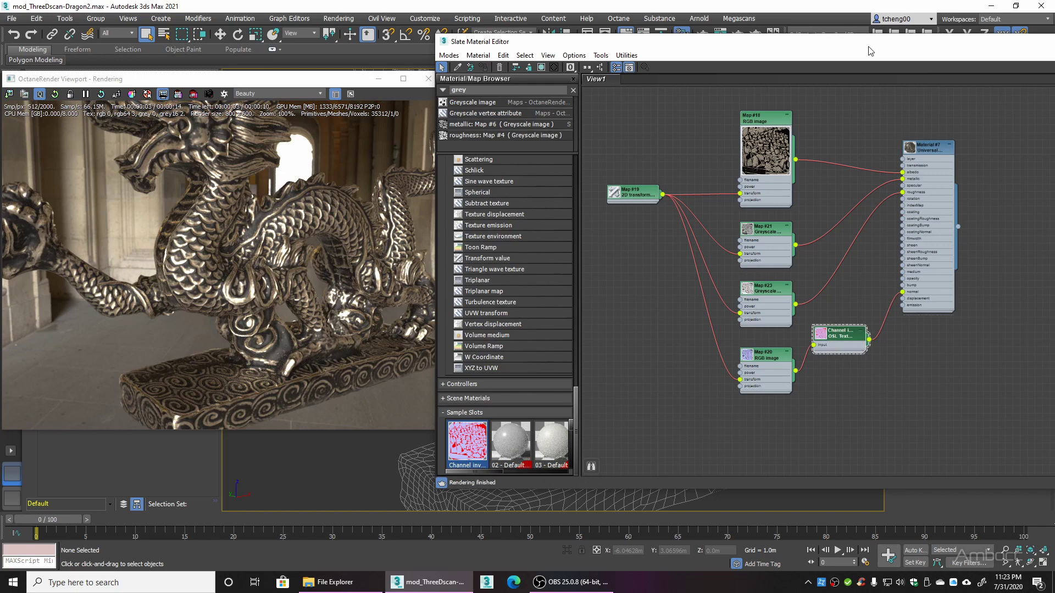
Set the Channel inverter's channel to invert to G.
left_click_drag(875, 47, 577, 38)
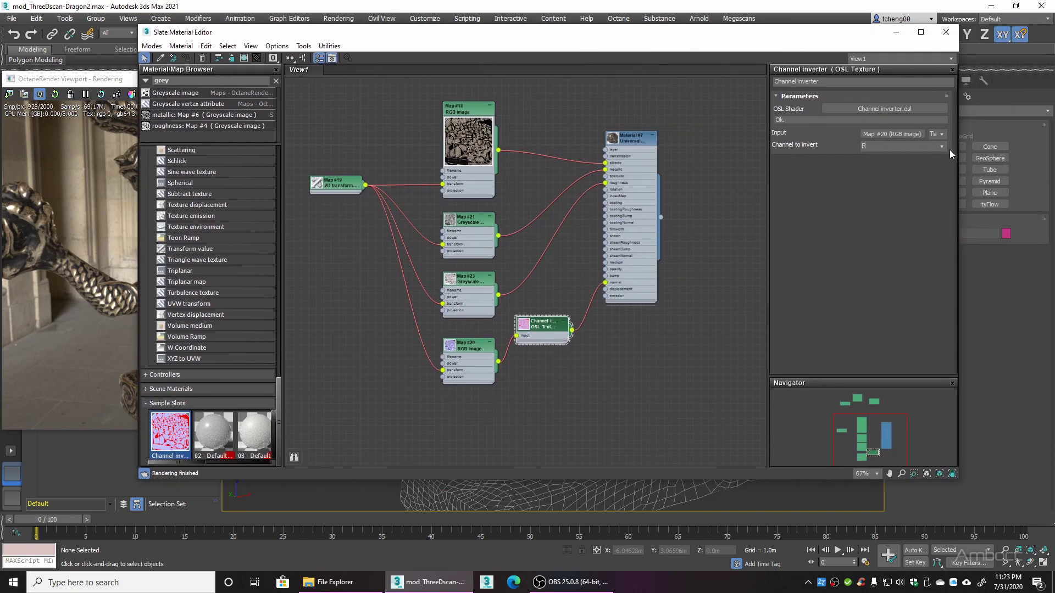
left_click(929, 146)
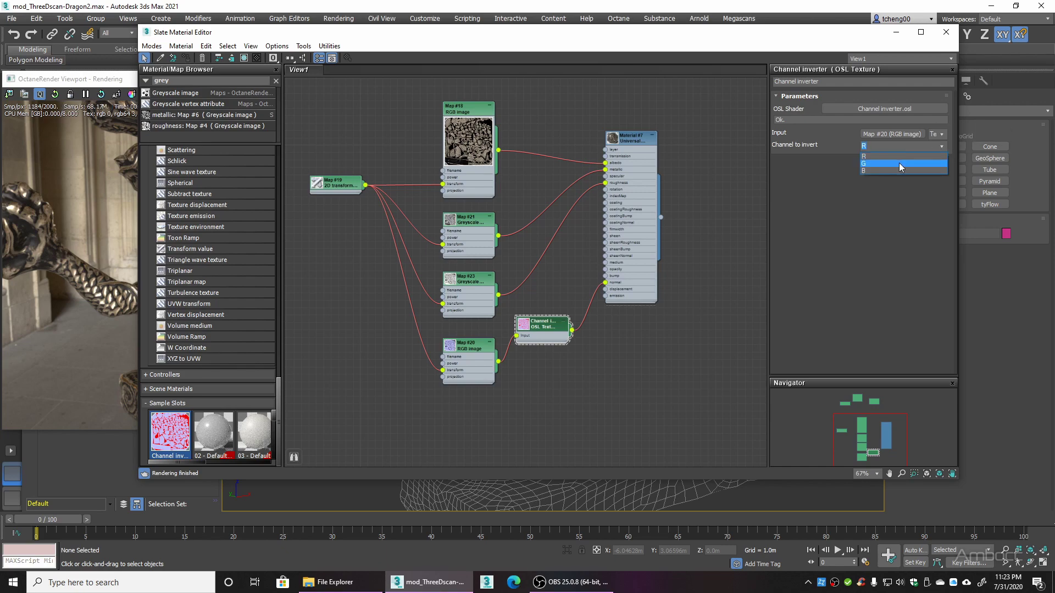
left_click(899, 163)
Copy the finished Octane render into a separate frame window and place it beside the live render for comparison.
left_click_drag(580, 38, 845, 38)
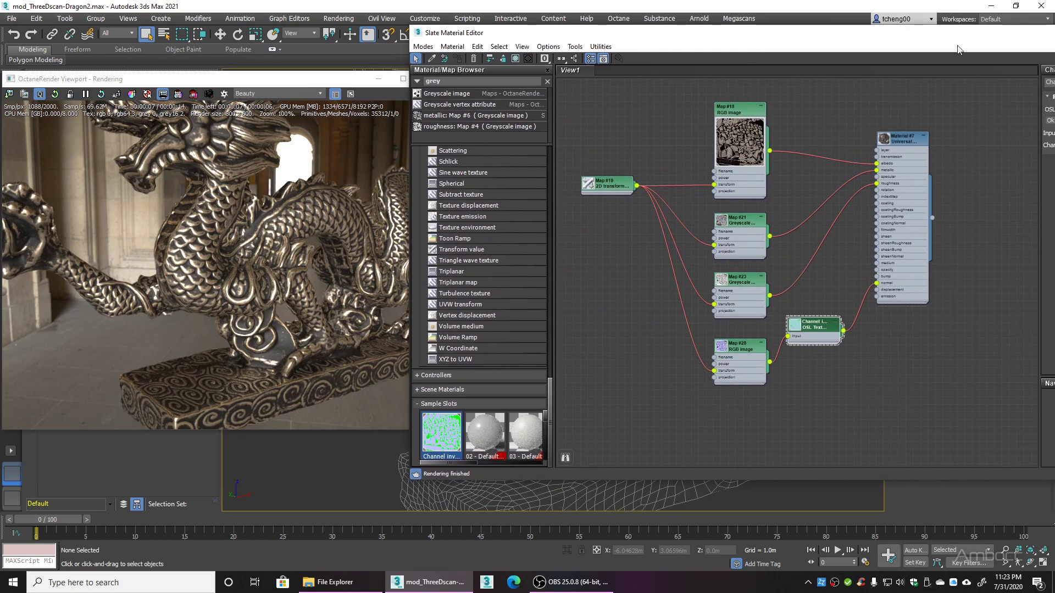
left_click_drag(959, 34, 780, 78)
left_click_drag(676, 81, 704, 55)
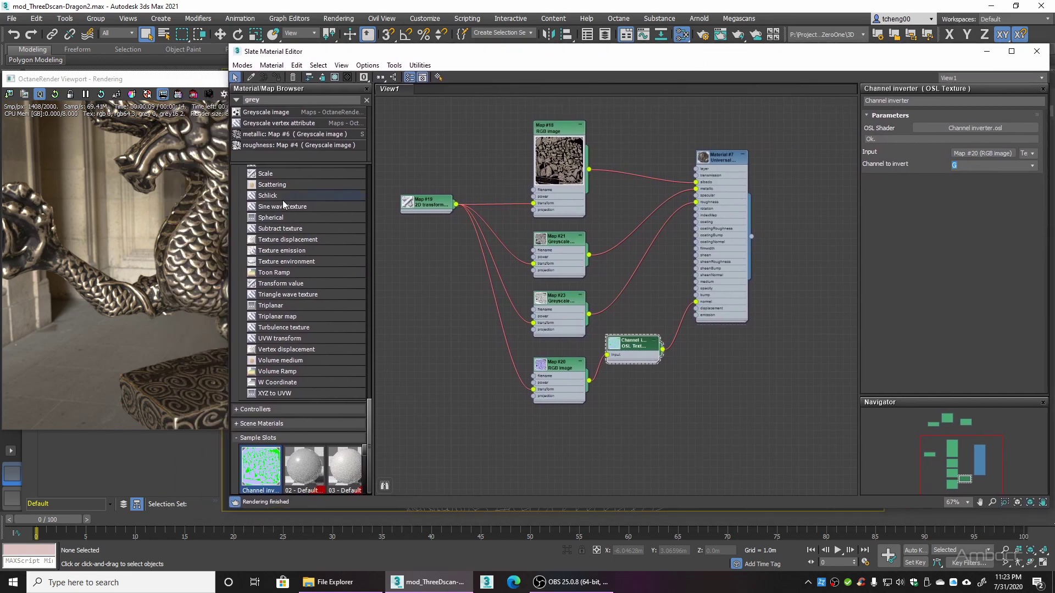
left_click_drag(469, 193, 471, 194)
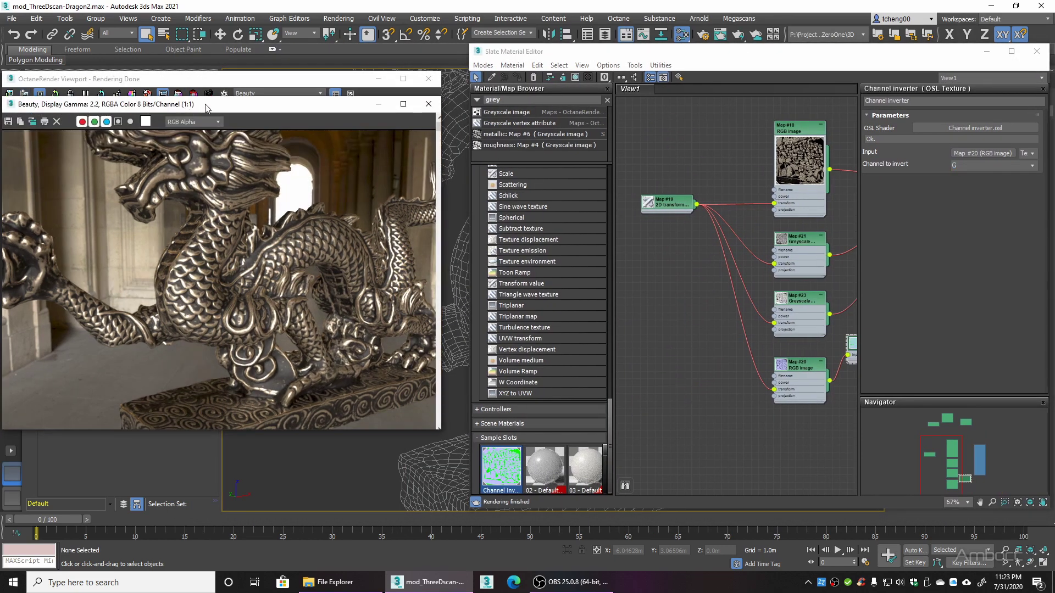
left_click_drag(214, 106, 643, 94)
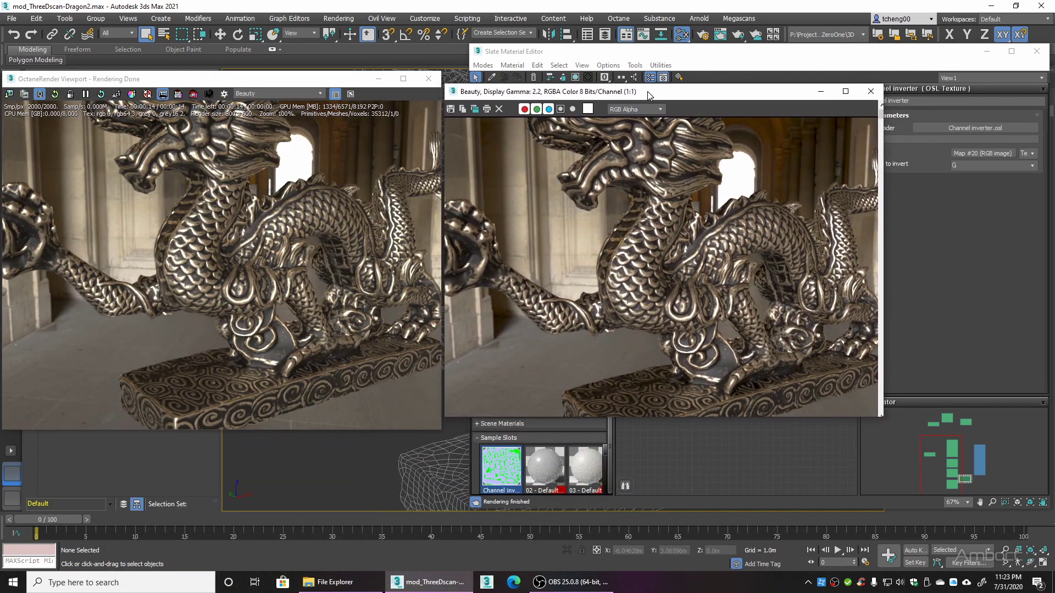
Compare the render with the normal image wired directly to the normal input, and restore the connection through the Channel inverter.
left_click(770, 487)
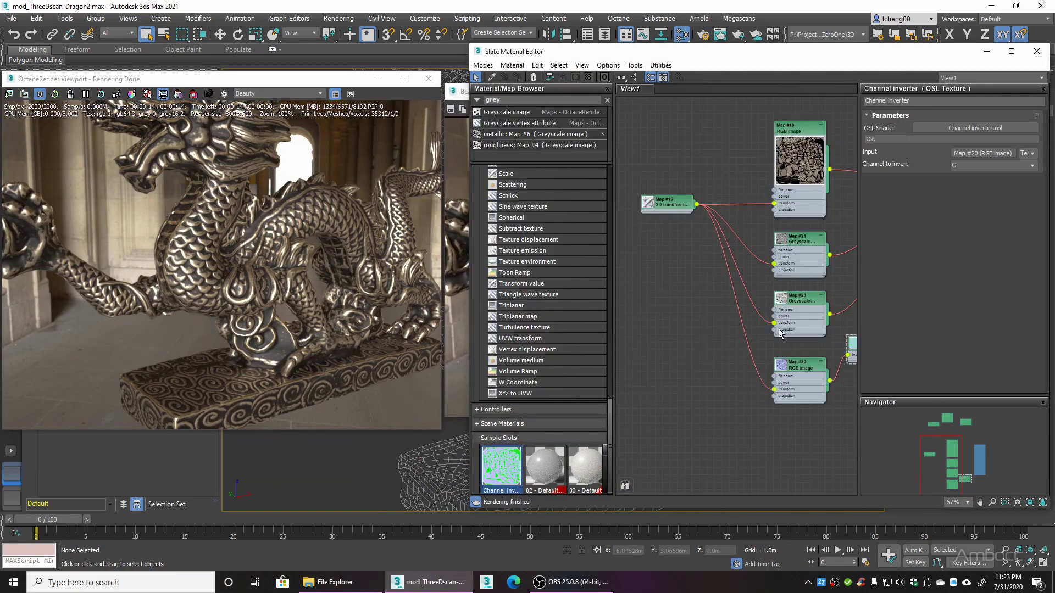
middle_click_drag(841, 365, 733, 345)
left_click_drag(723, 360, 830, 282)
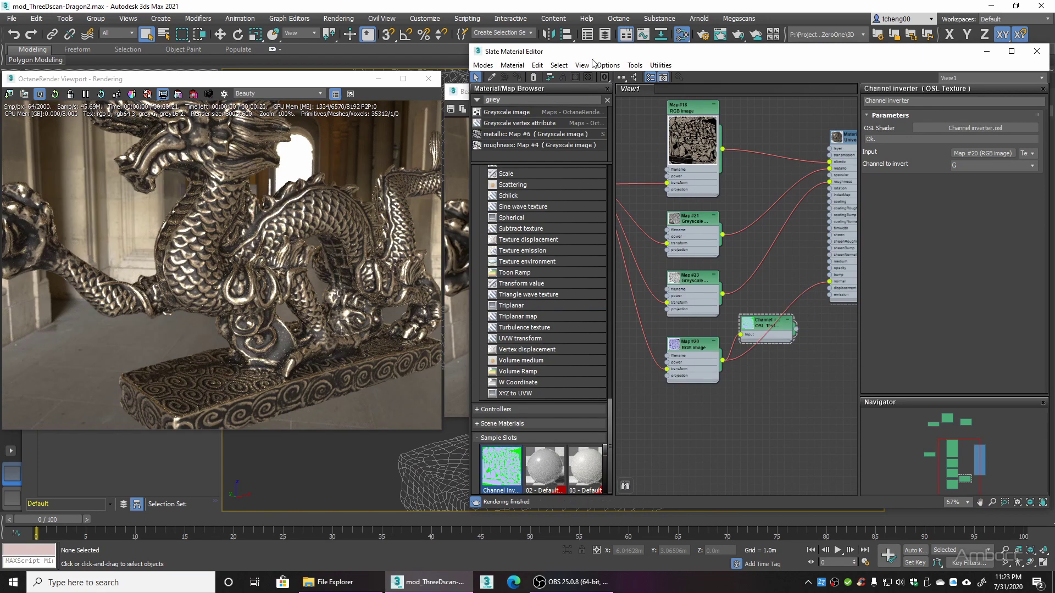
left_click_drag(582, 84, 796, 95)
left_click(580, 98)
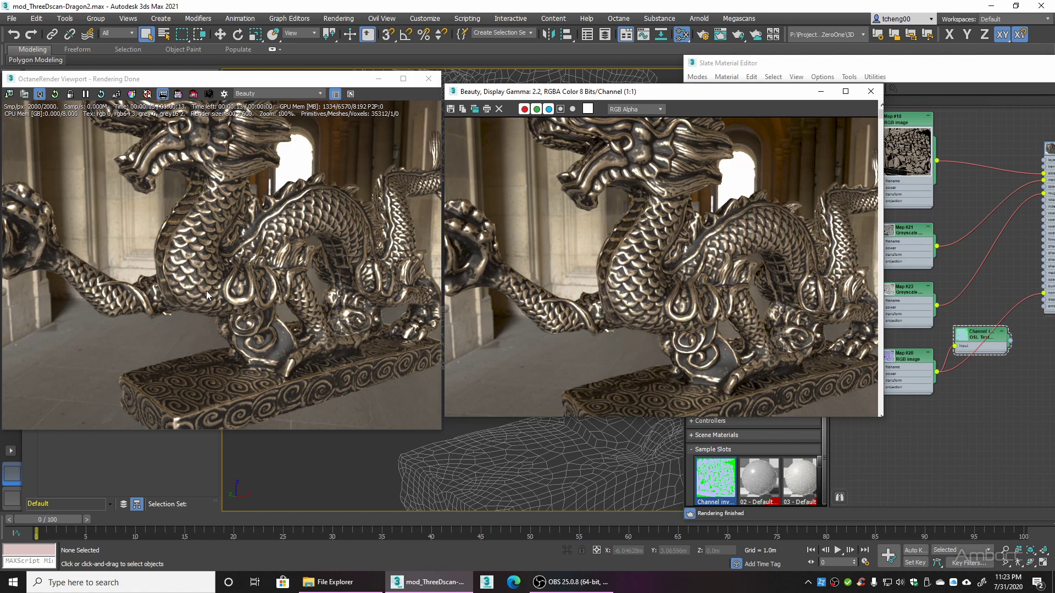
double_click(769, 62)
left_click(1016, 6)
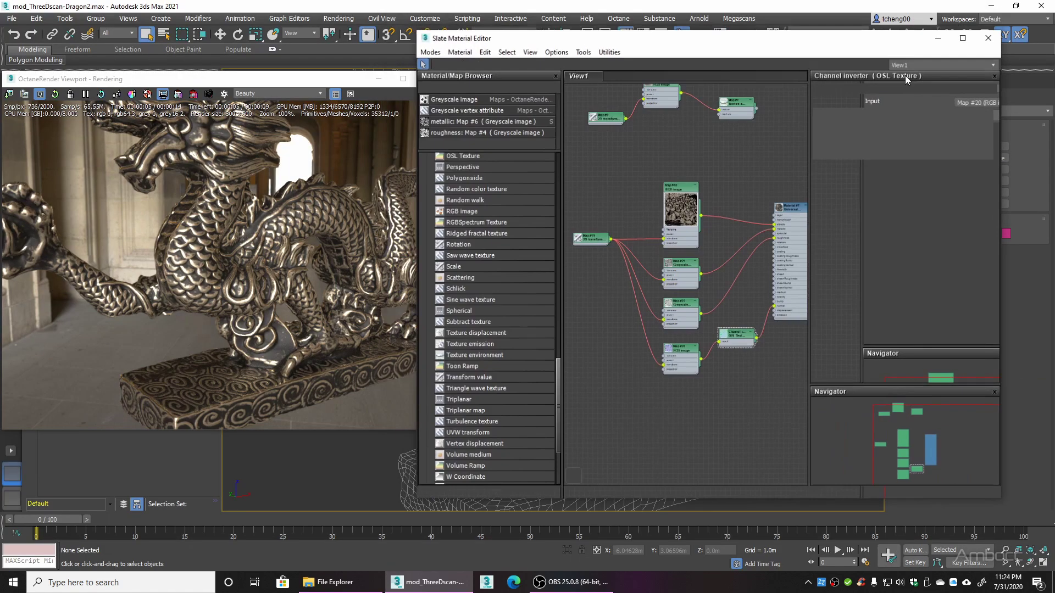
Widen the node graph area and review the gamma settings of the albedo, metallic, roughness and normal images.
middle_click_drag(661, 306, 656, 290)
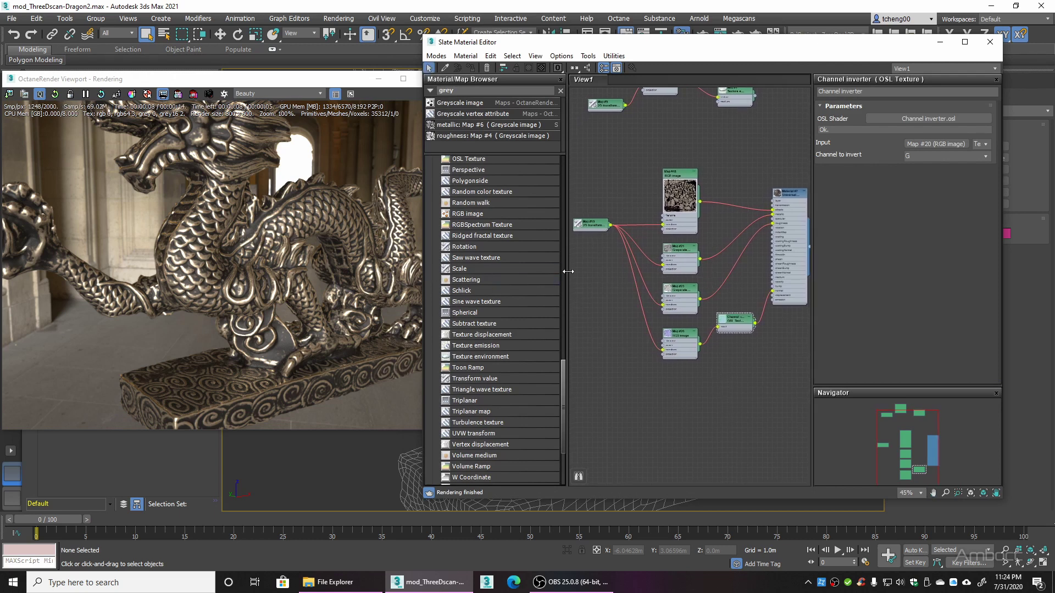
left_click_drag(568, 271, 537, 275)
middle_click_drag(657, 365, 717, 337)
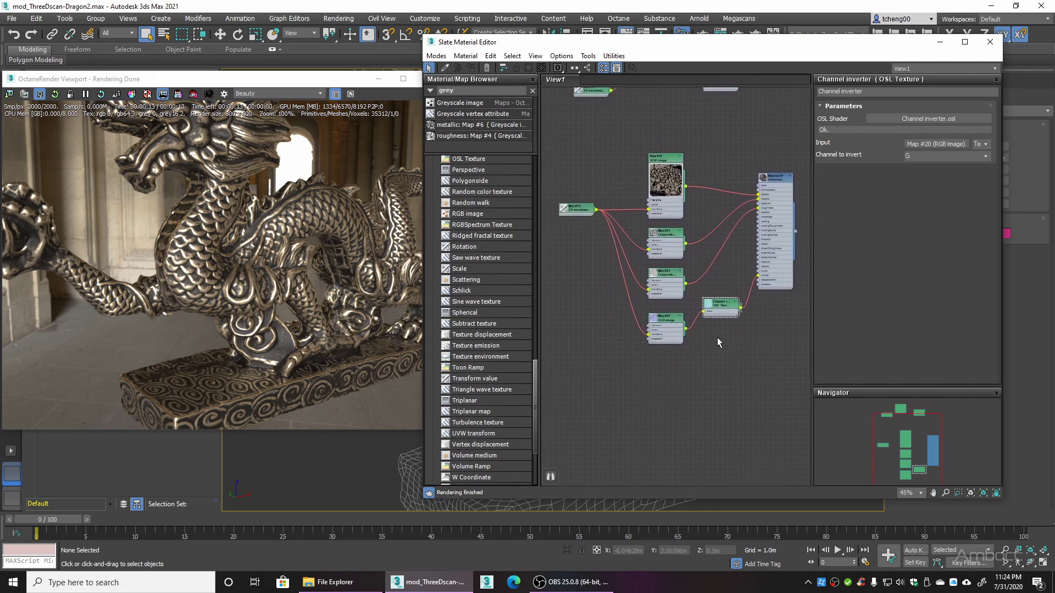
double_click(666, 192)
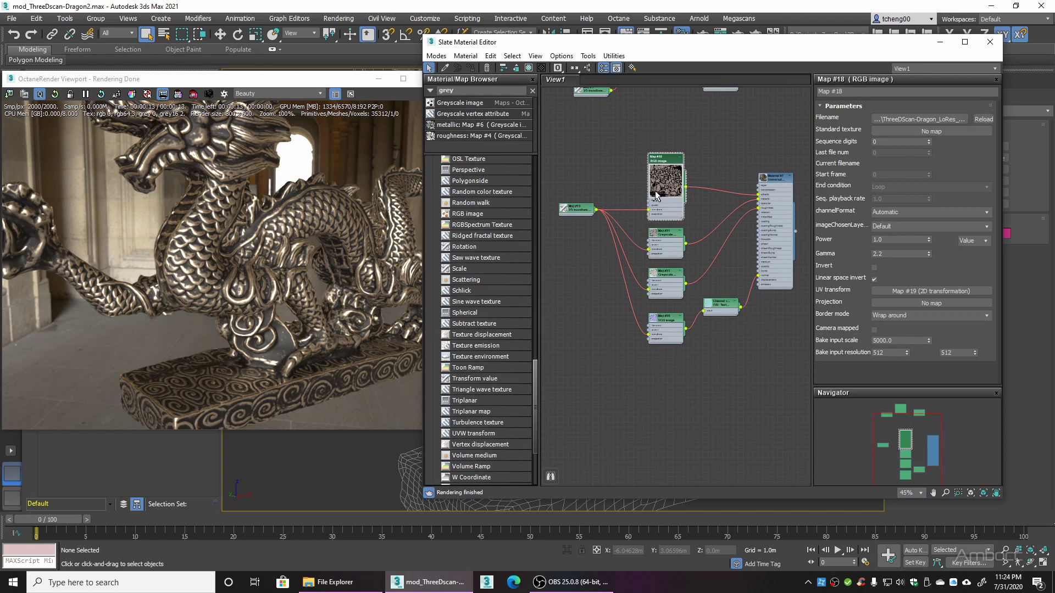
double_click(668, 242)
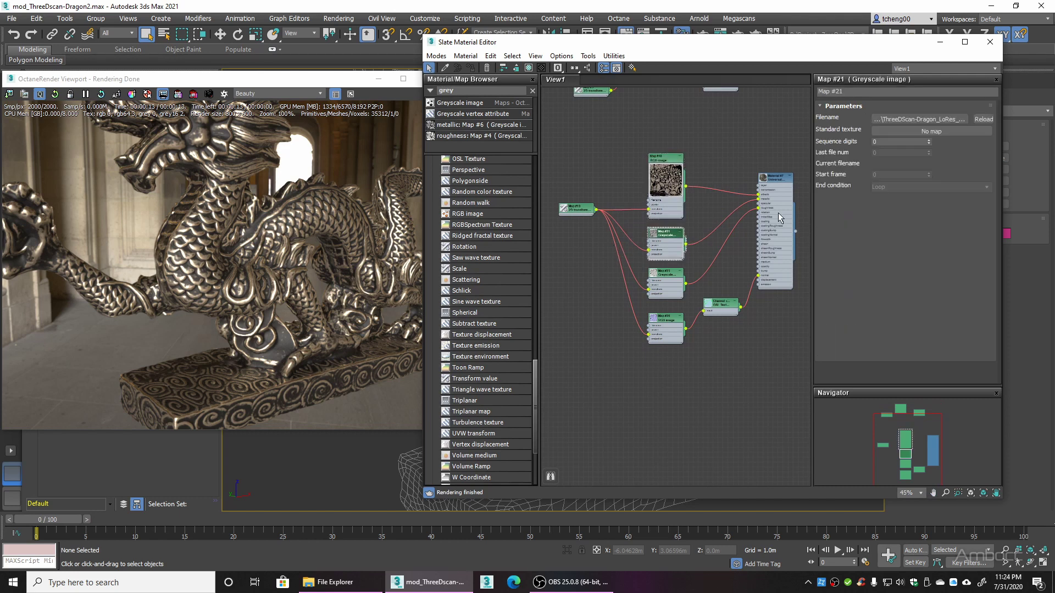
double_click(668, 283)
double_click(666, 328)
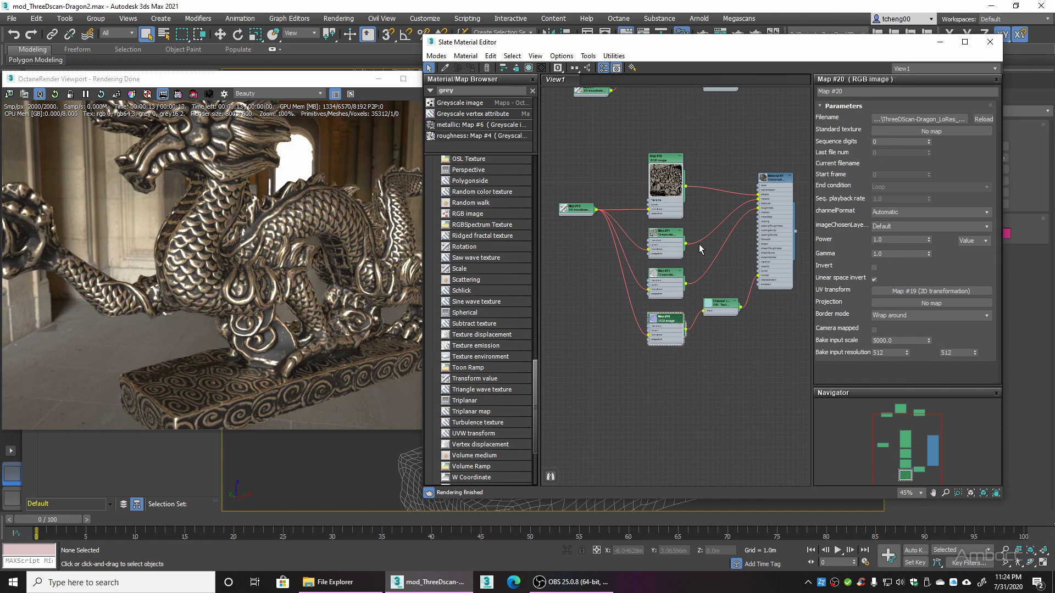
left_click(743, 291)
Try a gamma of 2.2 on the Greyscale image connected to metallic, and set it back to 1.0.
double_click(675, 246)
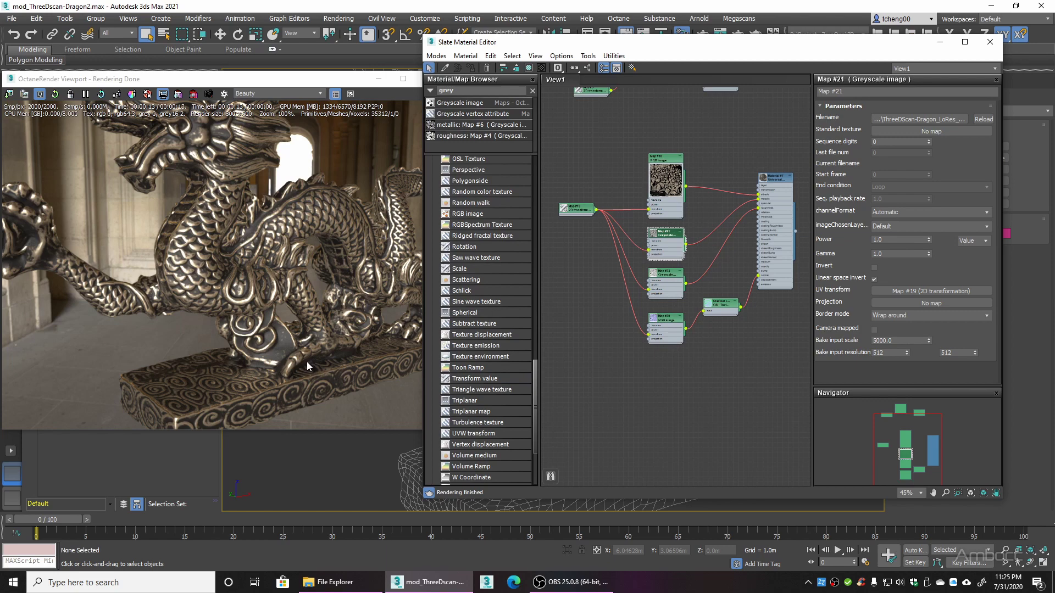
double_click(893, 254)
type("2.2")
key("Return")
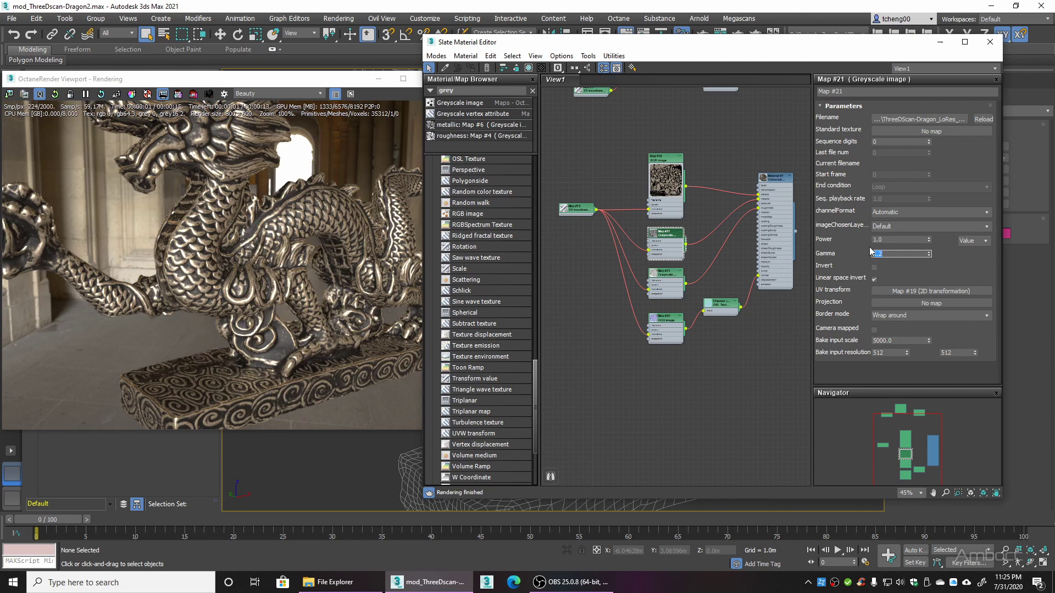
type("1.0")
key("Return")
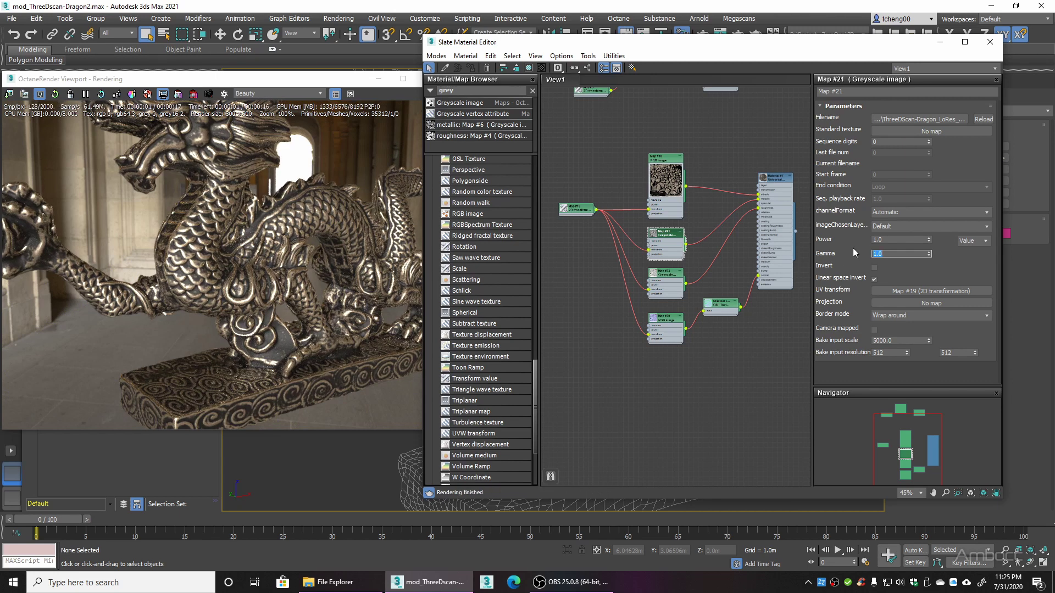
Try a gamma of 2.2 on the Greyscale image connected to roughness, and set it back to 1.0.
left_click(666, 273)
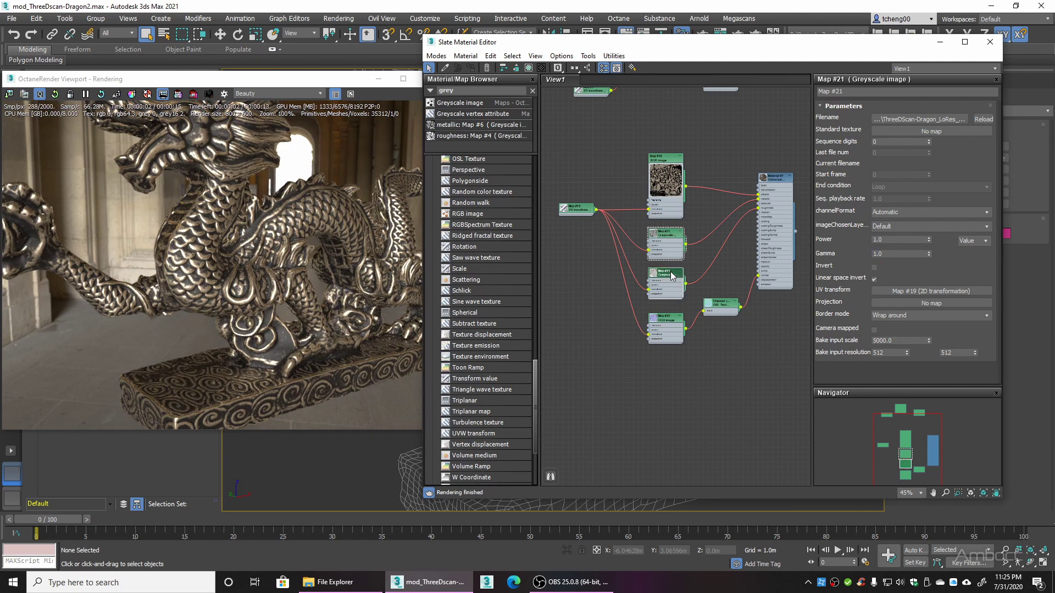
double_click(893, 254)
type("2.2")
key("Return")
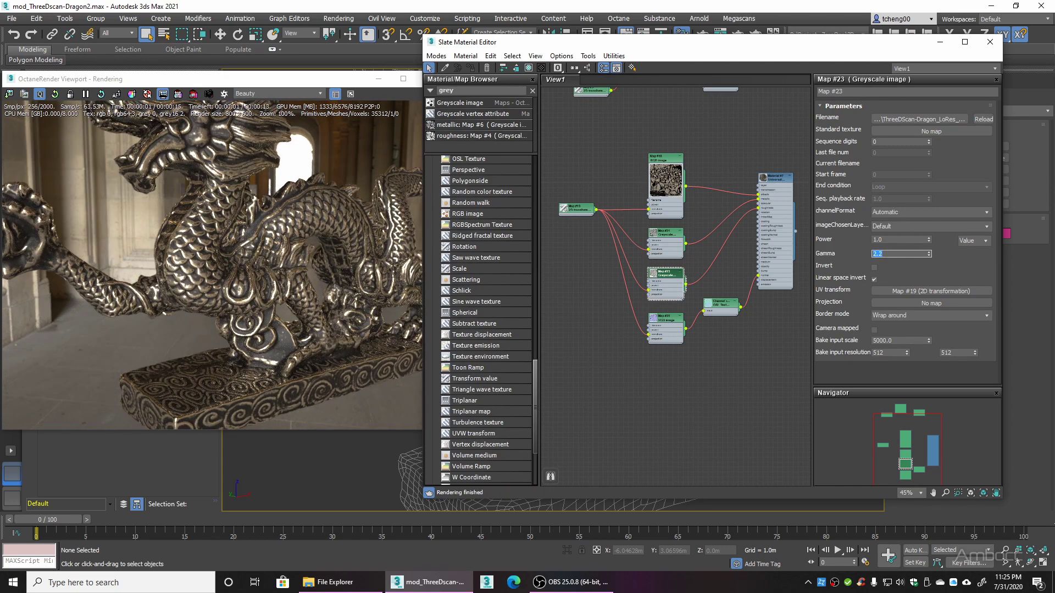
type("1")
key("Return")
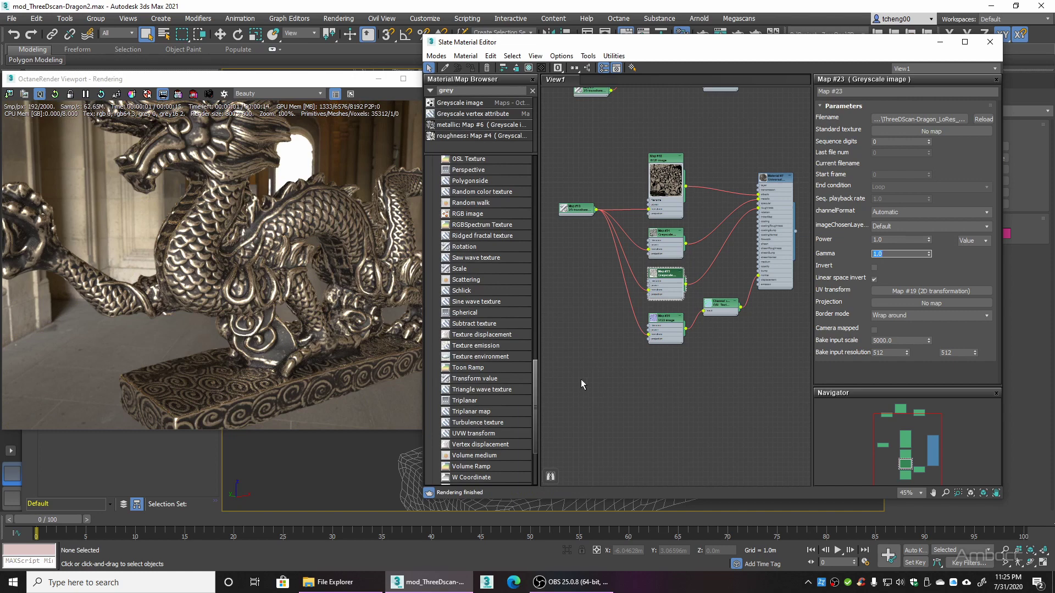
Try a gamma of 2.2 on the RGB image feeding the Channel inverter, and set it back to 1.0.
left_click(691, 368)
left_click(666, 322)
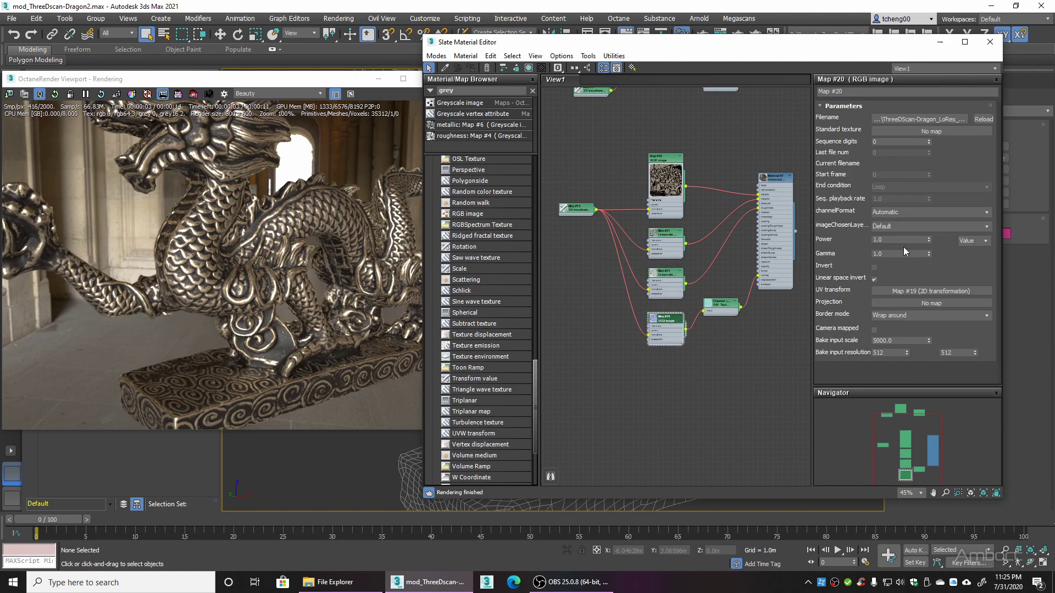
double_click(884, 254)
type("2.2")
key("Return")
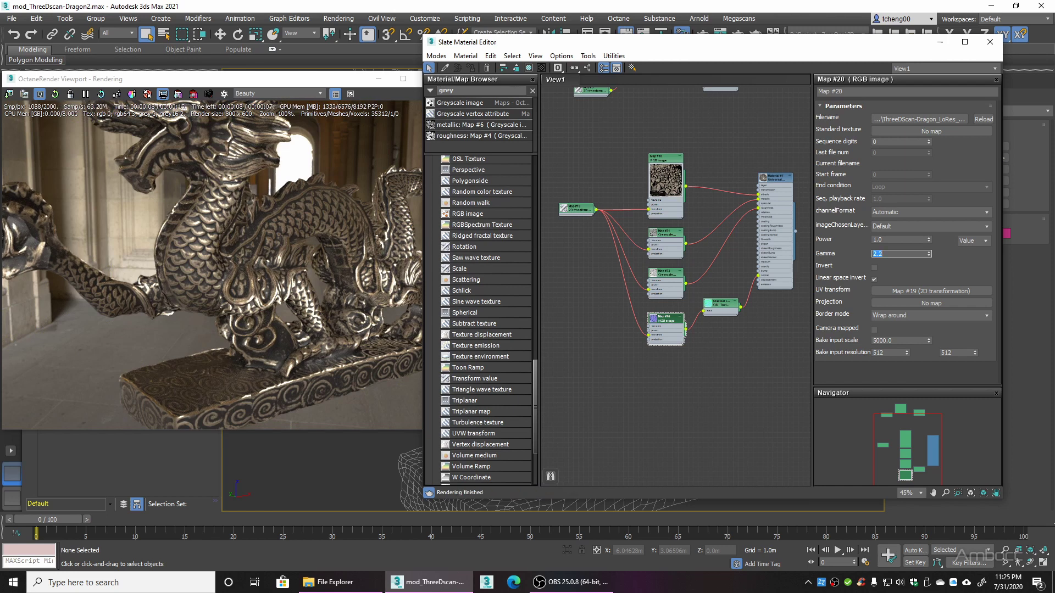
type("1.0")
key("Return")
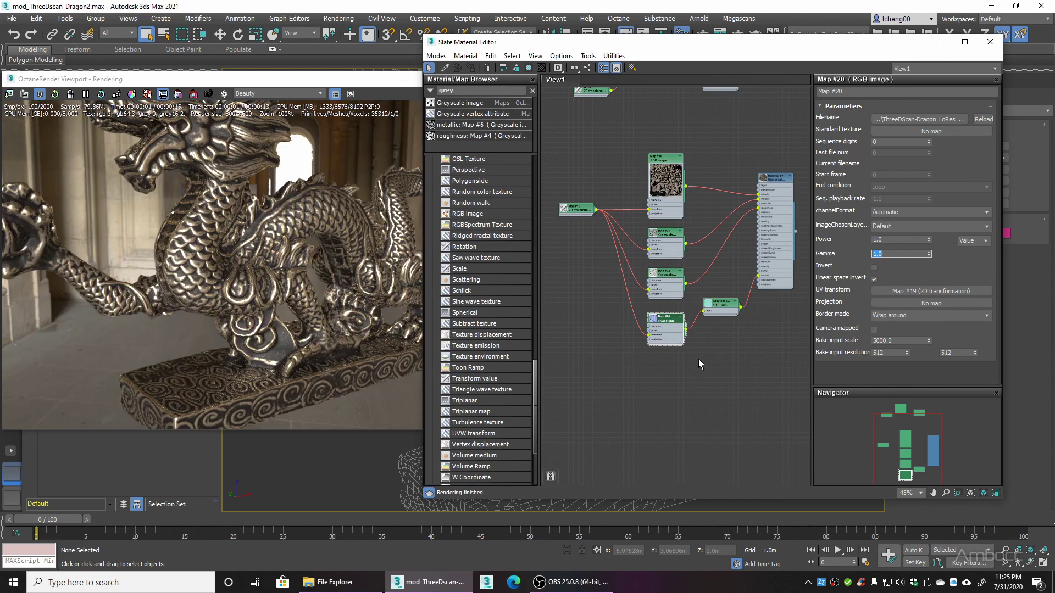
Move the shared 2D transformation node slightly away from the image nodes and widen the Slate Material Editor over the render.
left_click_drag(575, 213, 565, 193)
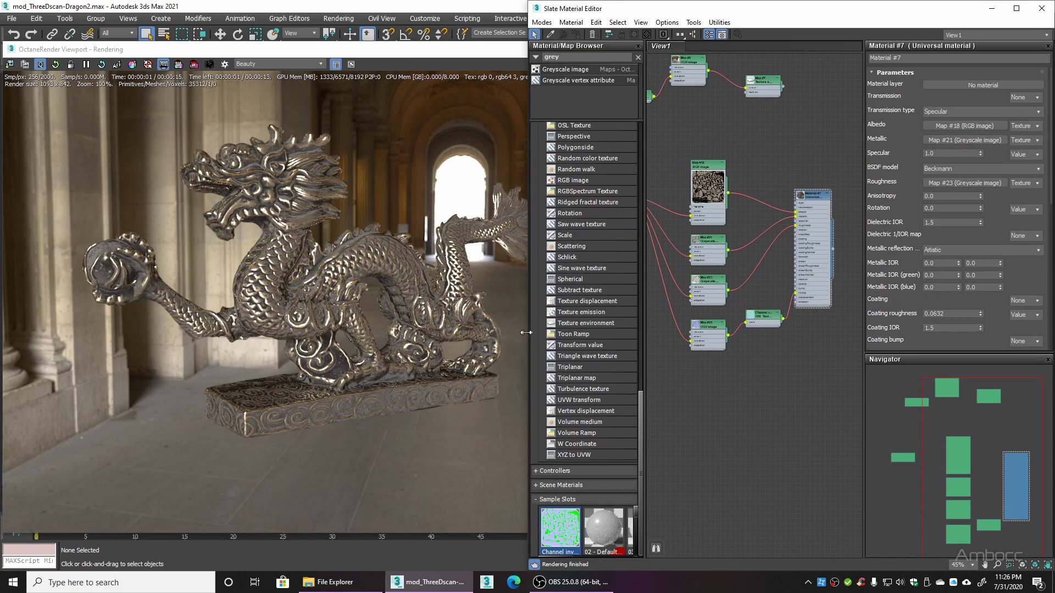
left_click_drag(525, 333, 458, 333)
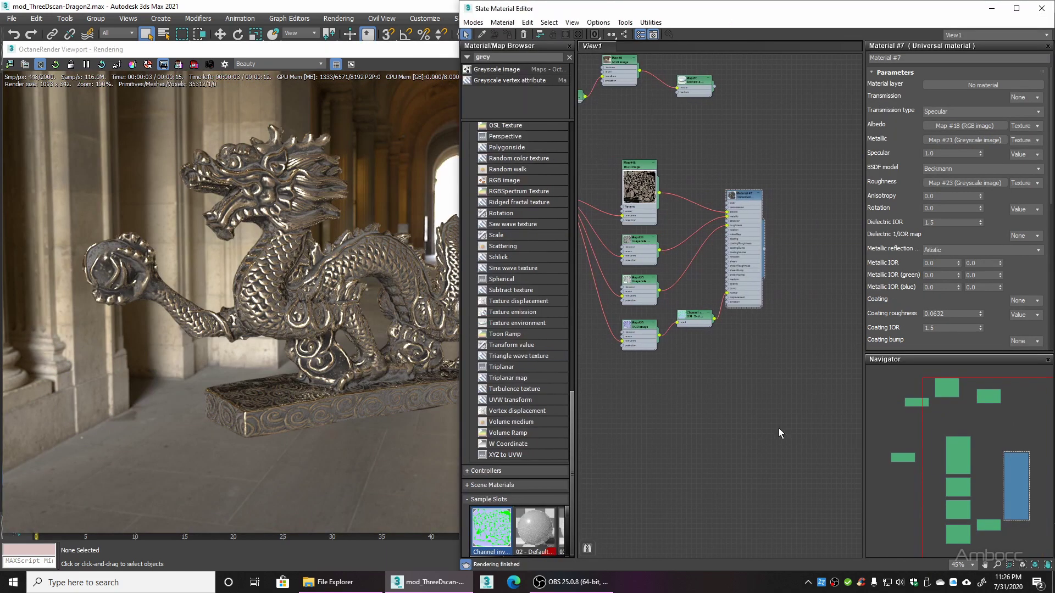
Try the Octane BSDF model on the dragon's Universal material and nudge the material editor to check the render.
left_click(744, 196)
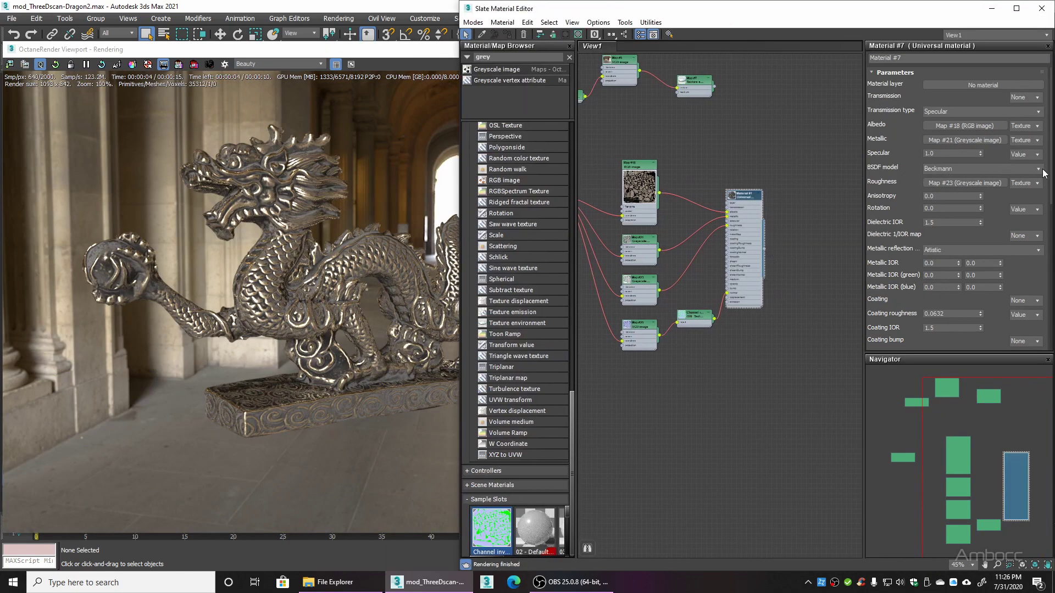
left_click(956, 169)
left_click(962, 179)
middle_click_drag(707, 362, 786, 364)
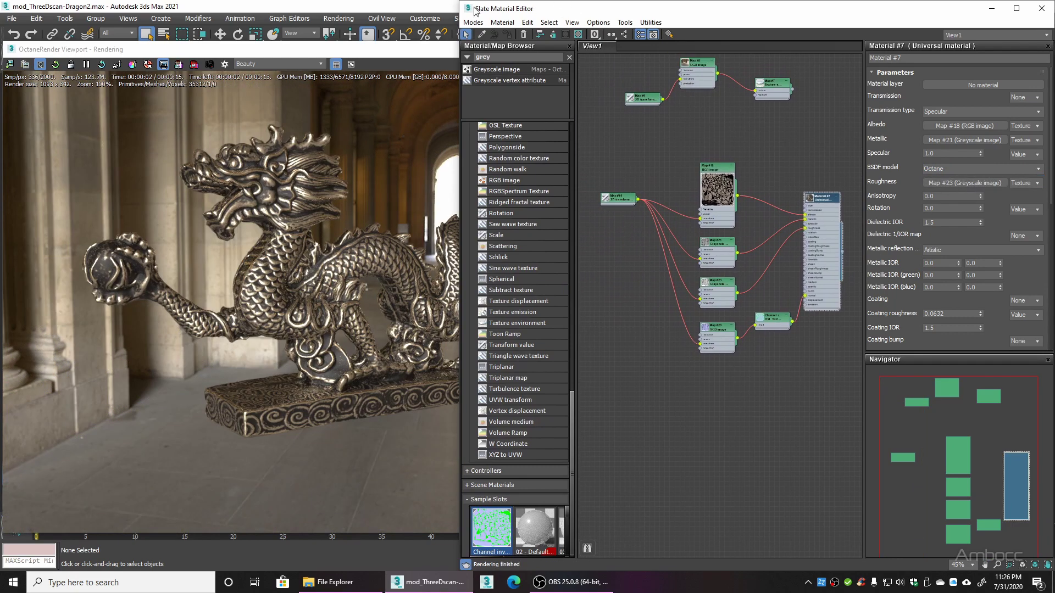
left_click_drag(569, 9, 567, 17)
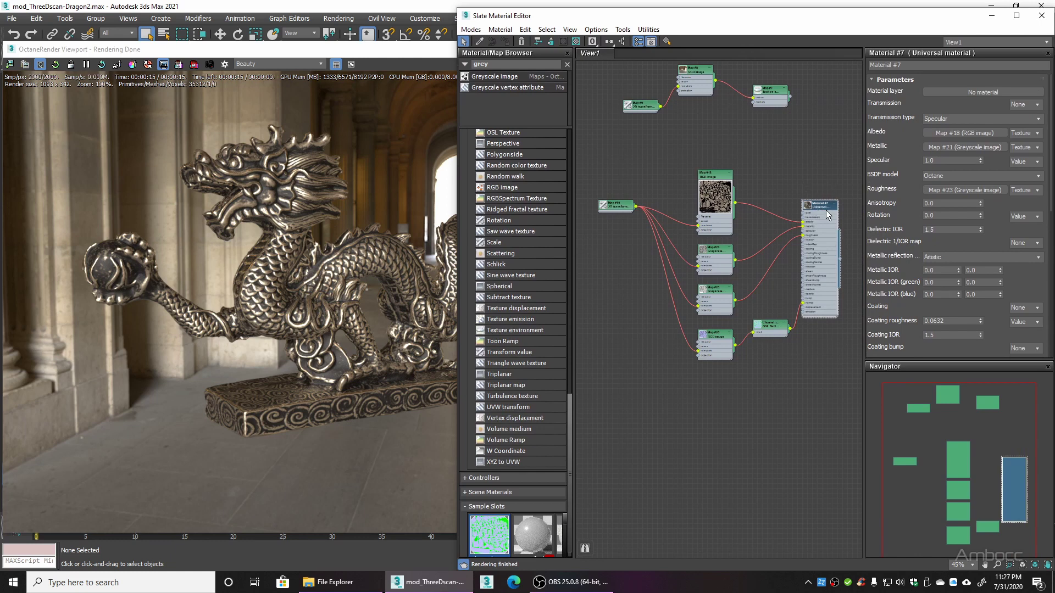
Try the Beckmann and GGX BSDF models on the Universal material to compare their reflections in the render.
left_click(1039, 177)
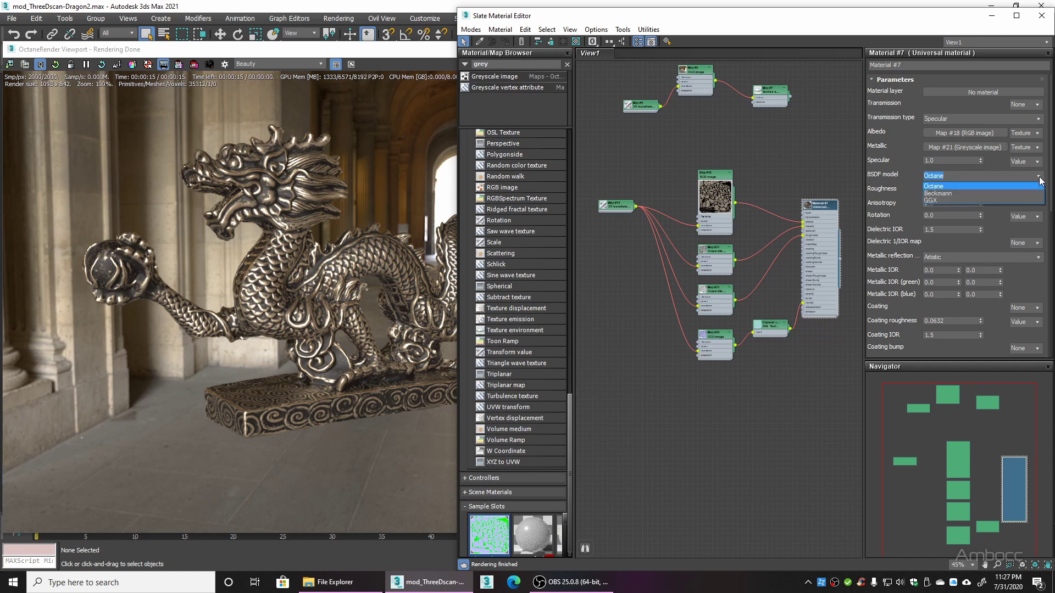
left_click(940, 186)
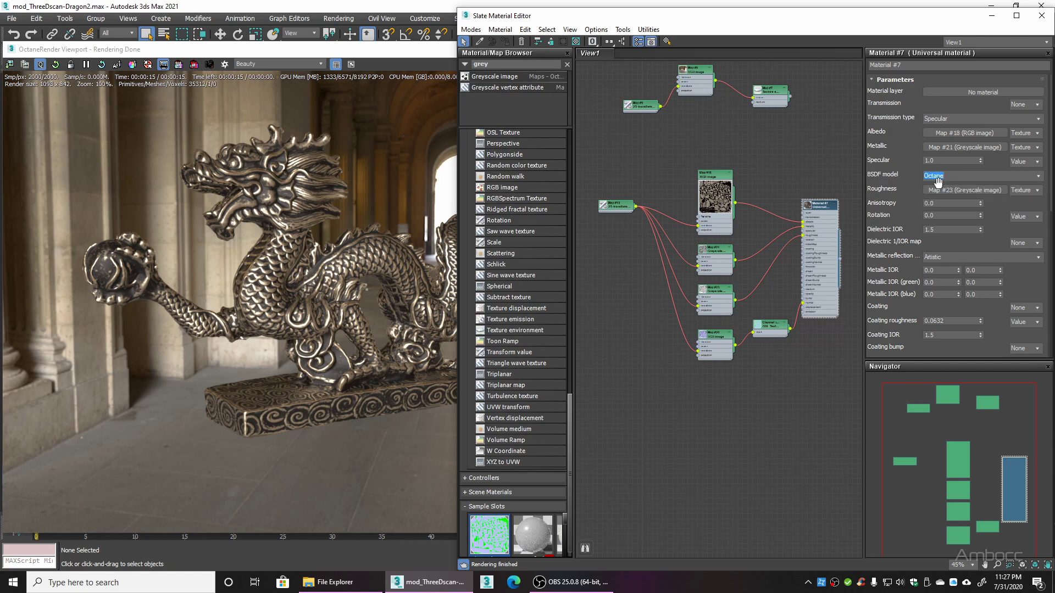
left_click(1032, 178)
left_click(954, 192)
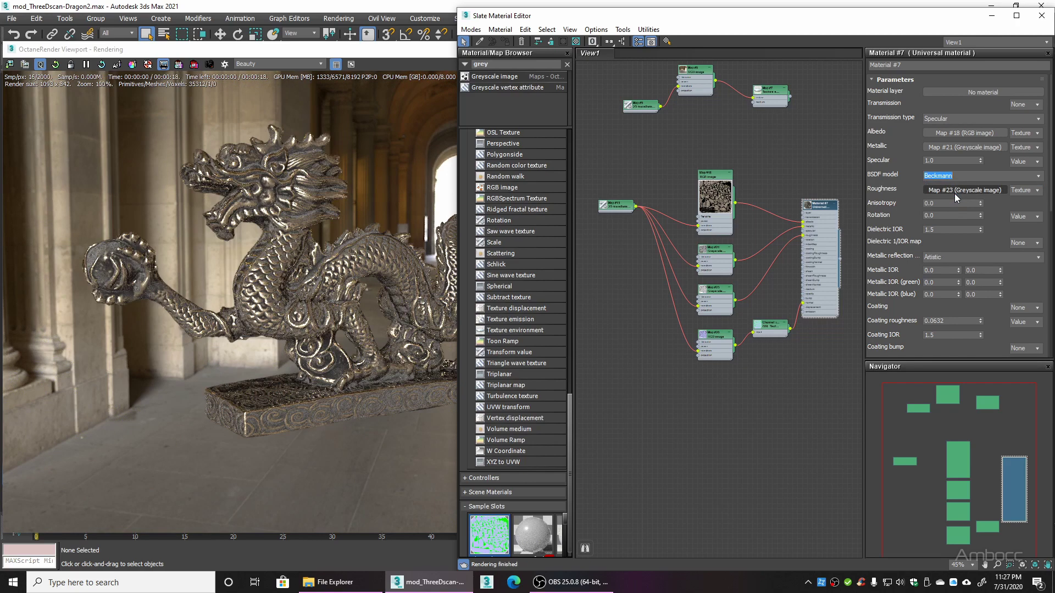
key("Down")
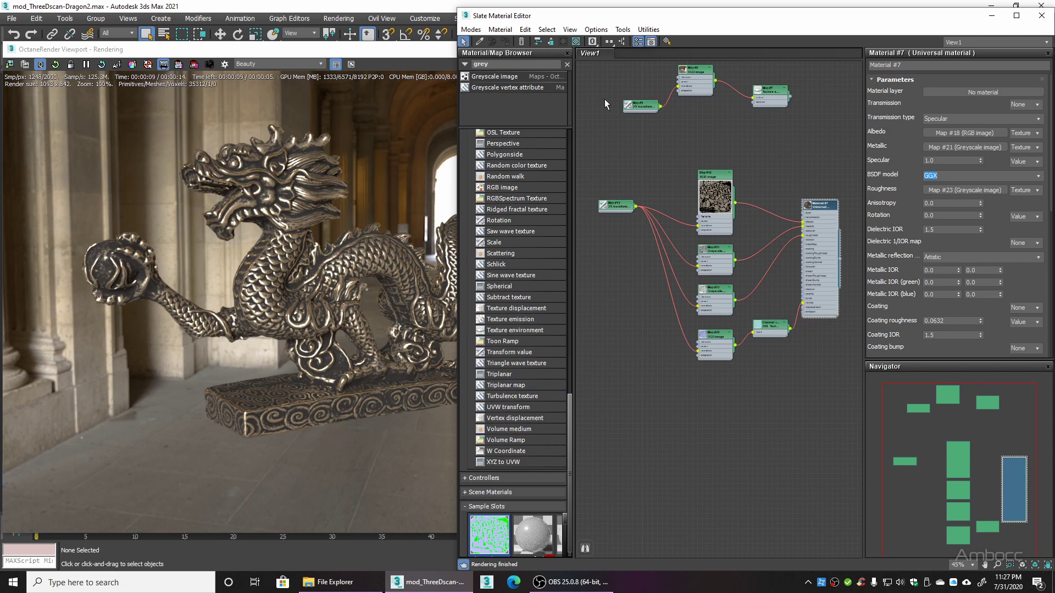
Set the Universal material's BSDF model to Beckmann.
mouse_move(565, 16)
left_mouse_down()
mouse_move(593, 16)
mouse_move(567, 16)
left_mouse_up()
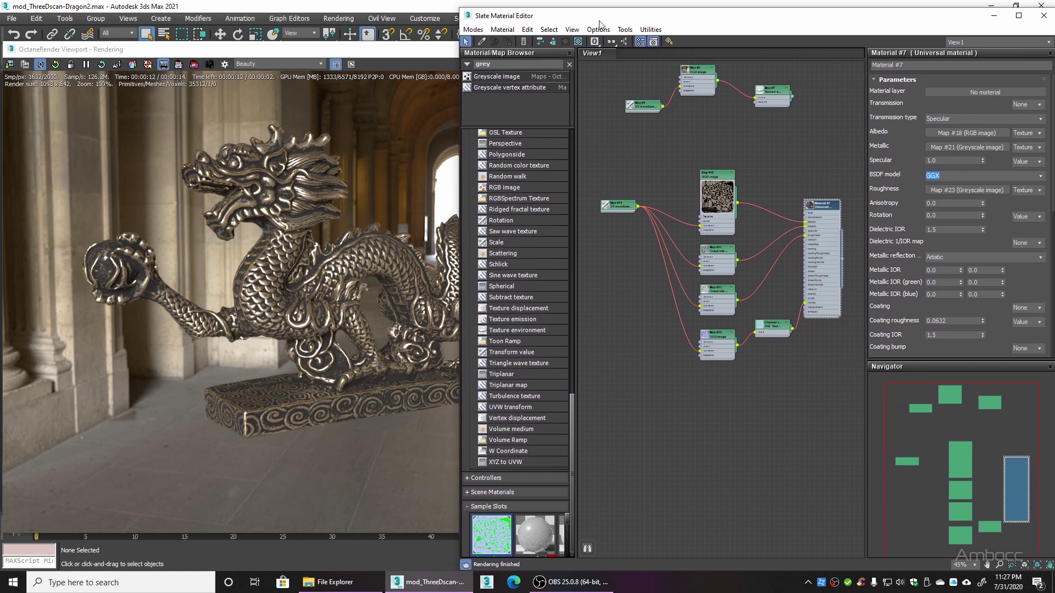
left_click(1041, 177)
left_click(988, 184)
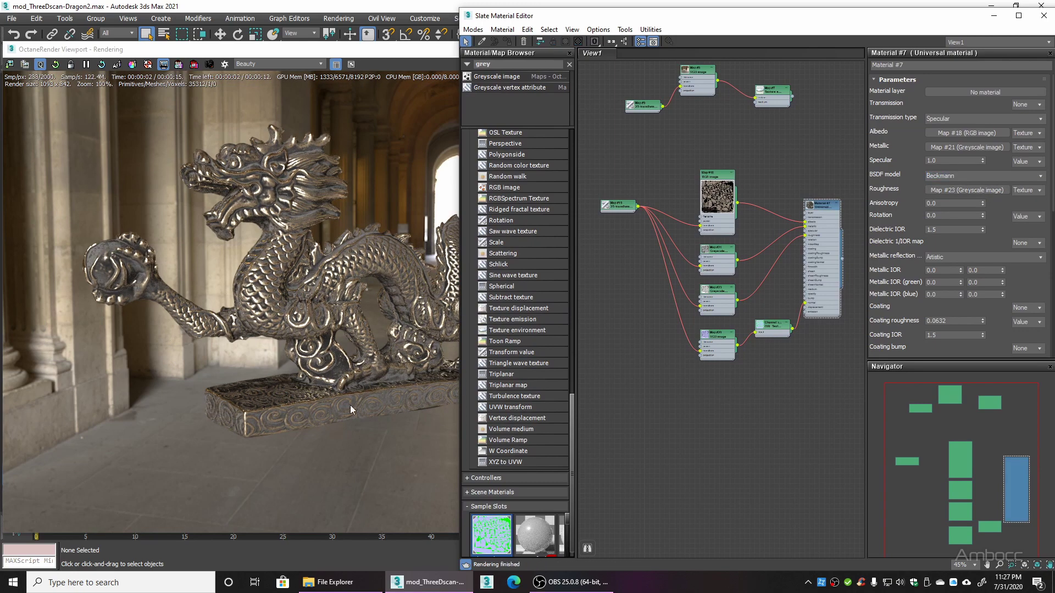
Review the final dragon render in the Octane viewport at full size and close the render window.
left_click(387, 398)
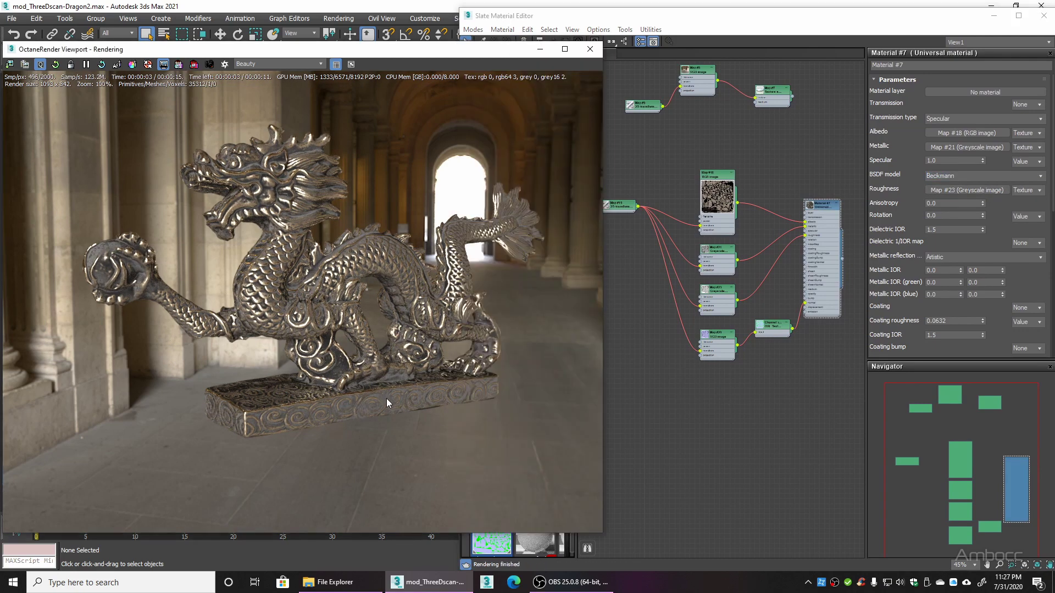
left_click(728, 436)
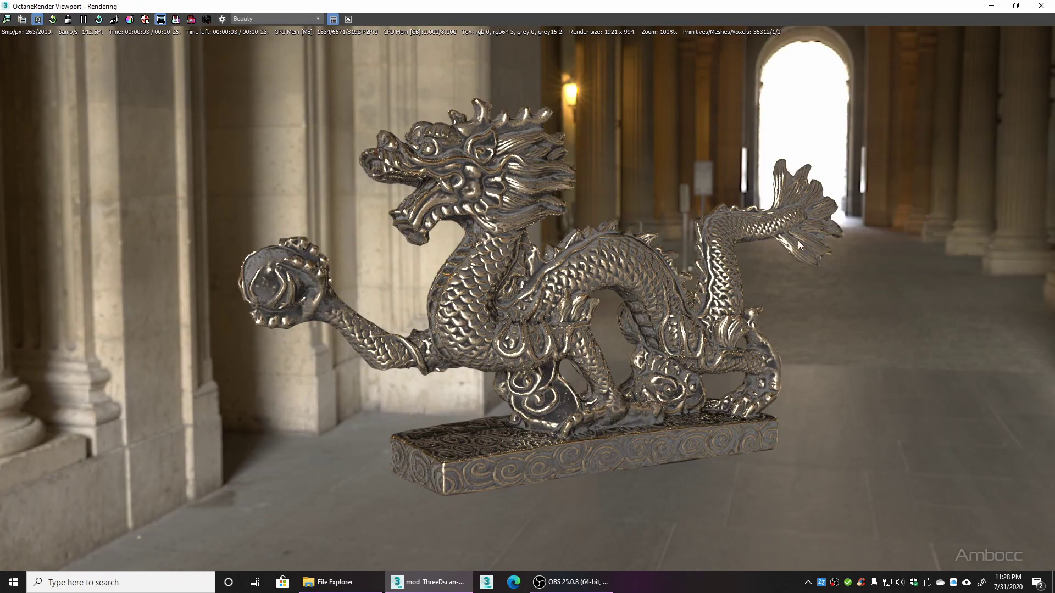
left_click(1040, 7)
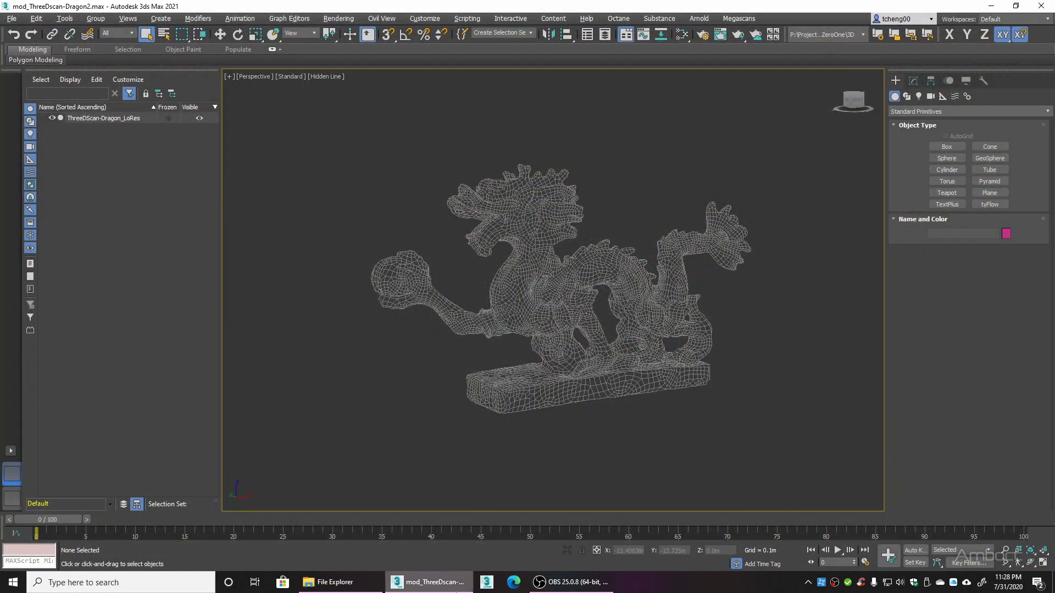
left_click(572, 582)
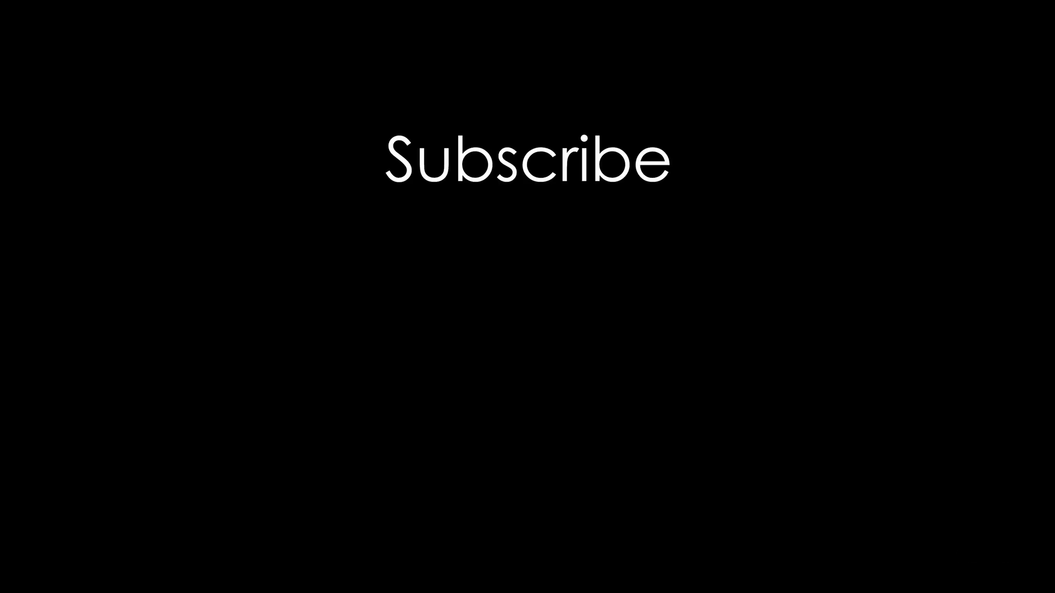